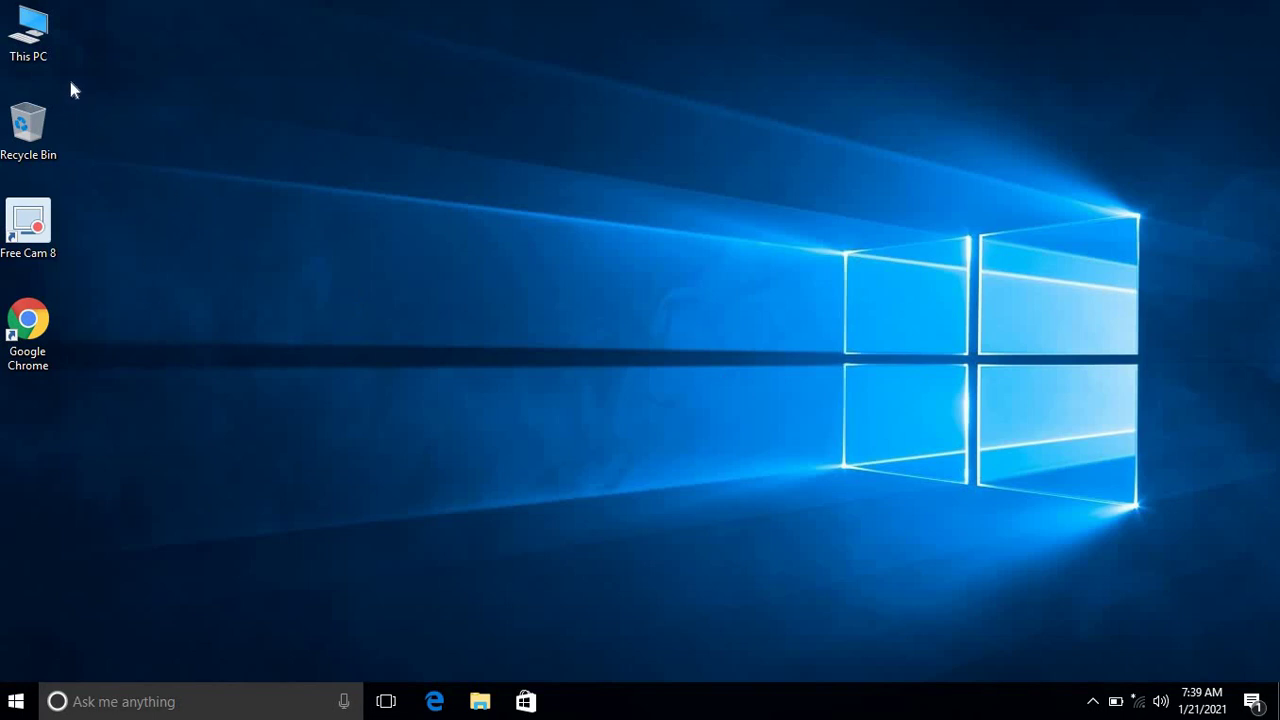
Step: Open Computer Management from This PC's Manage option and reposition its window
double_click(33, 50)
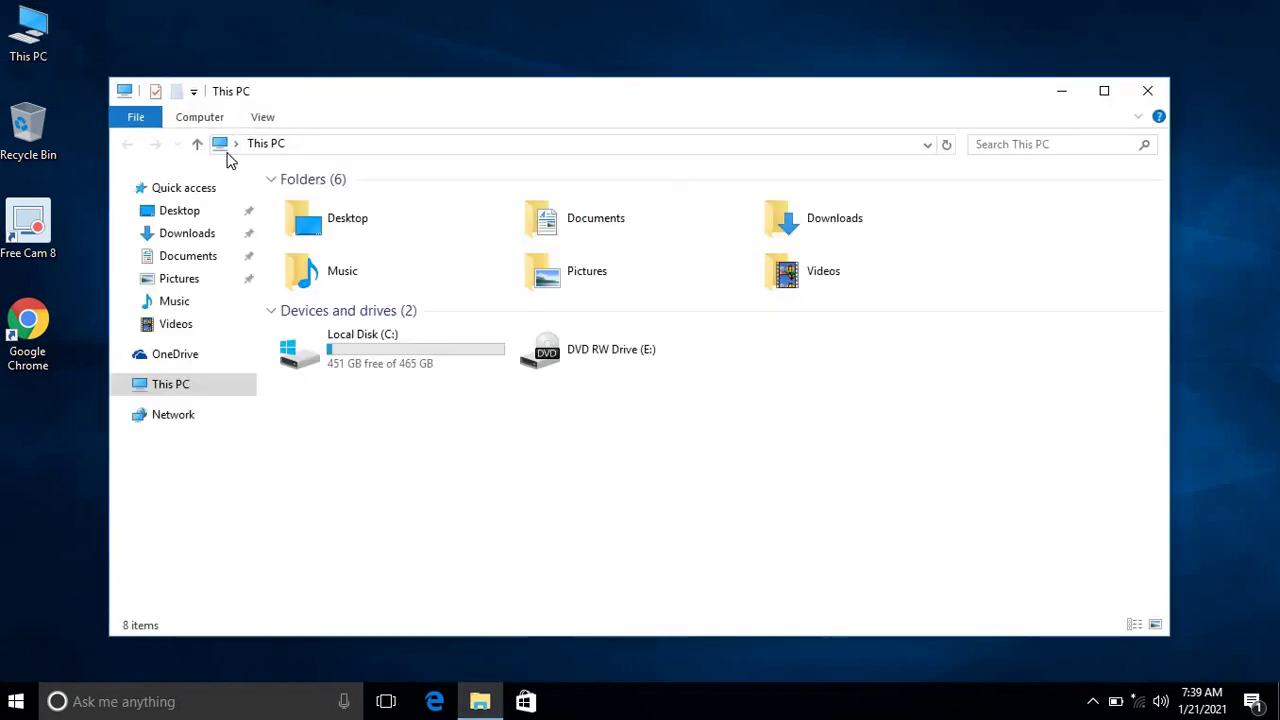
right_click(183, 398)
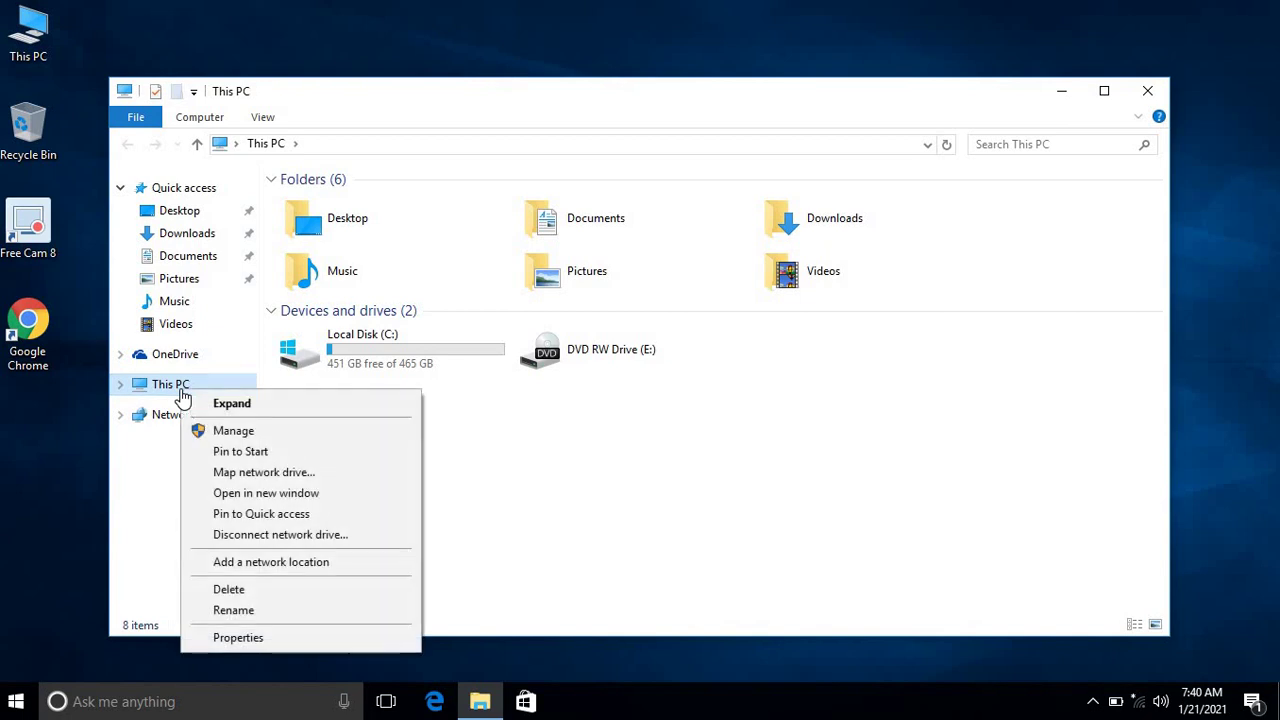
left_click(225, 434)
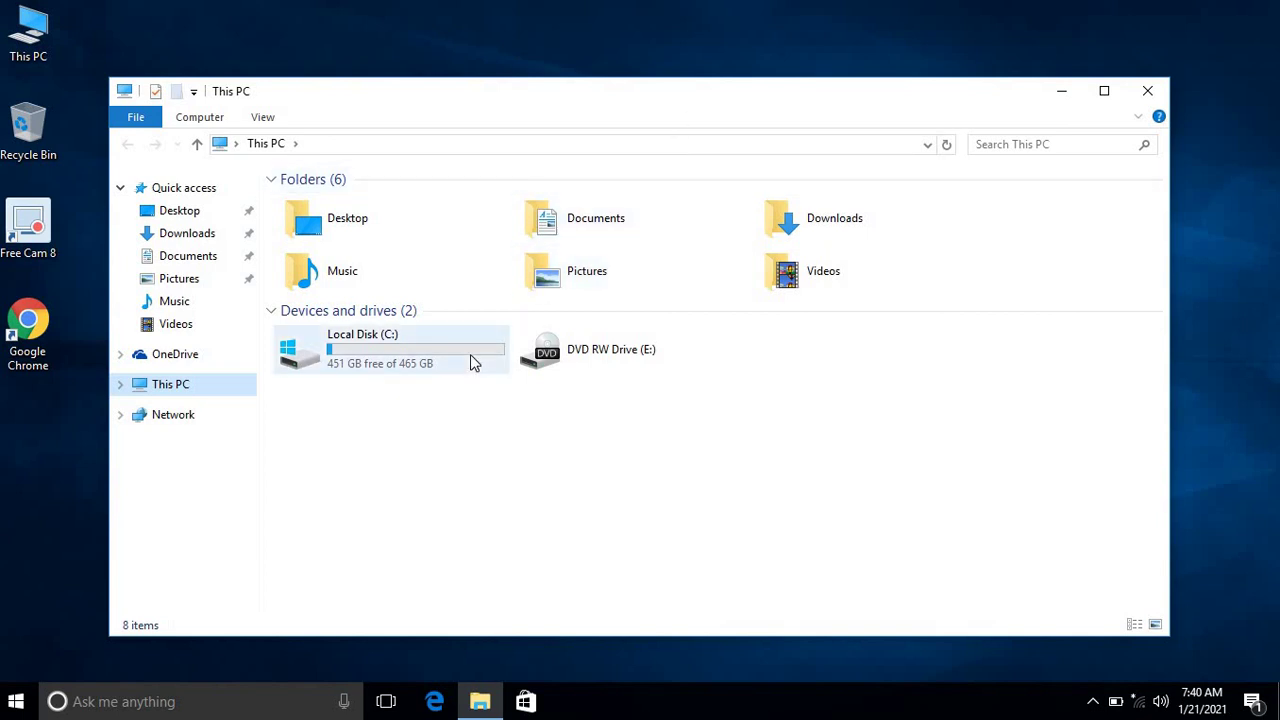
right_click(218, 390)
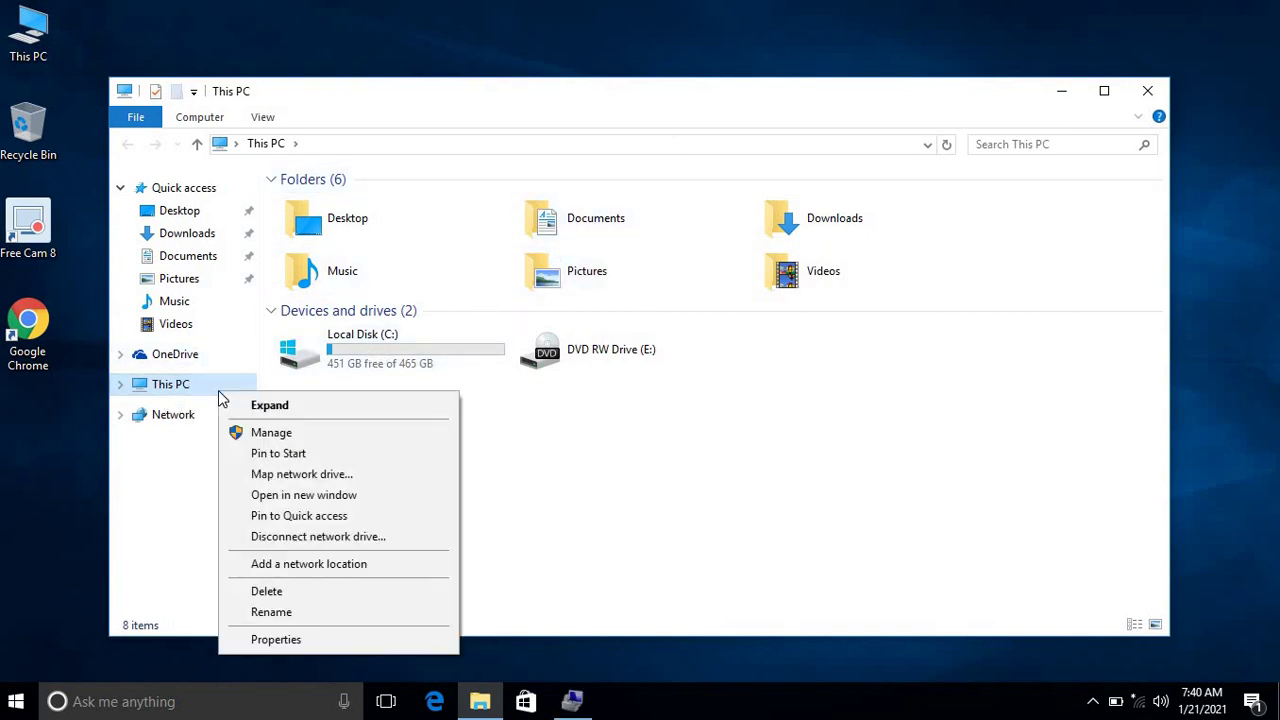
left_click(577, 705)
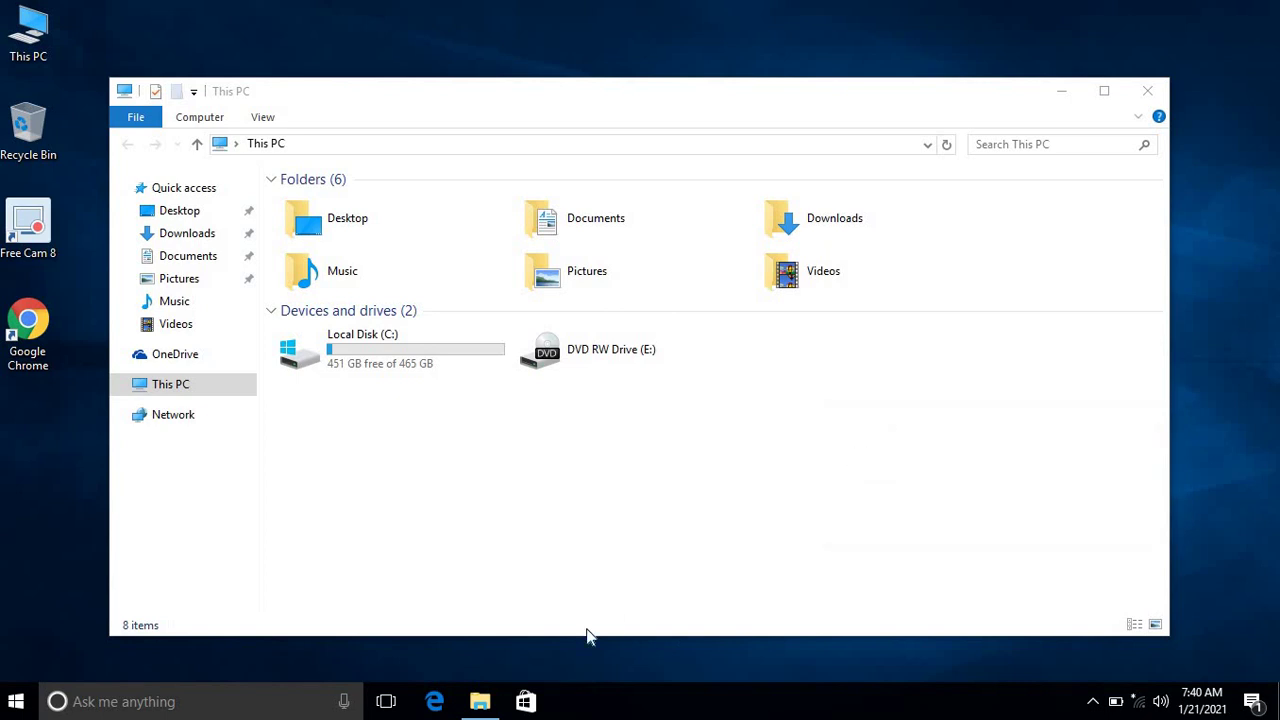
left_click_drag(283, 34, 373, 52)
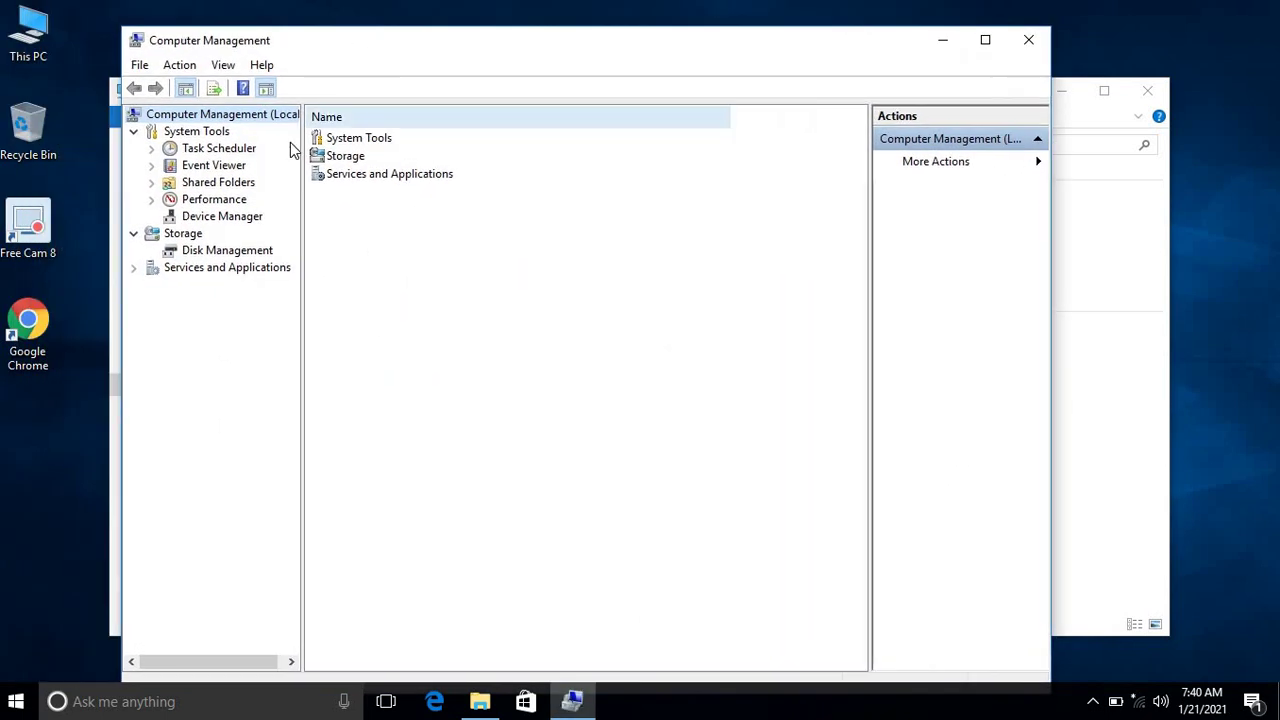
Step: Load Disk Management and select the 465.21 GB NTFS C: partition on Disk 0
left_click(190, 252)
right_click(191, 252)
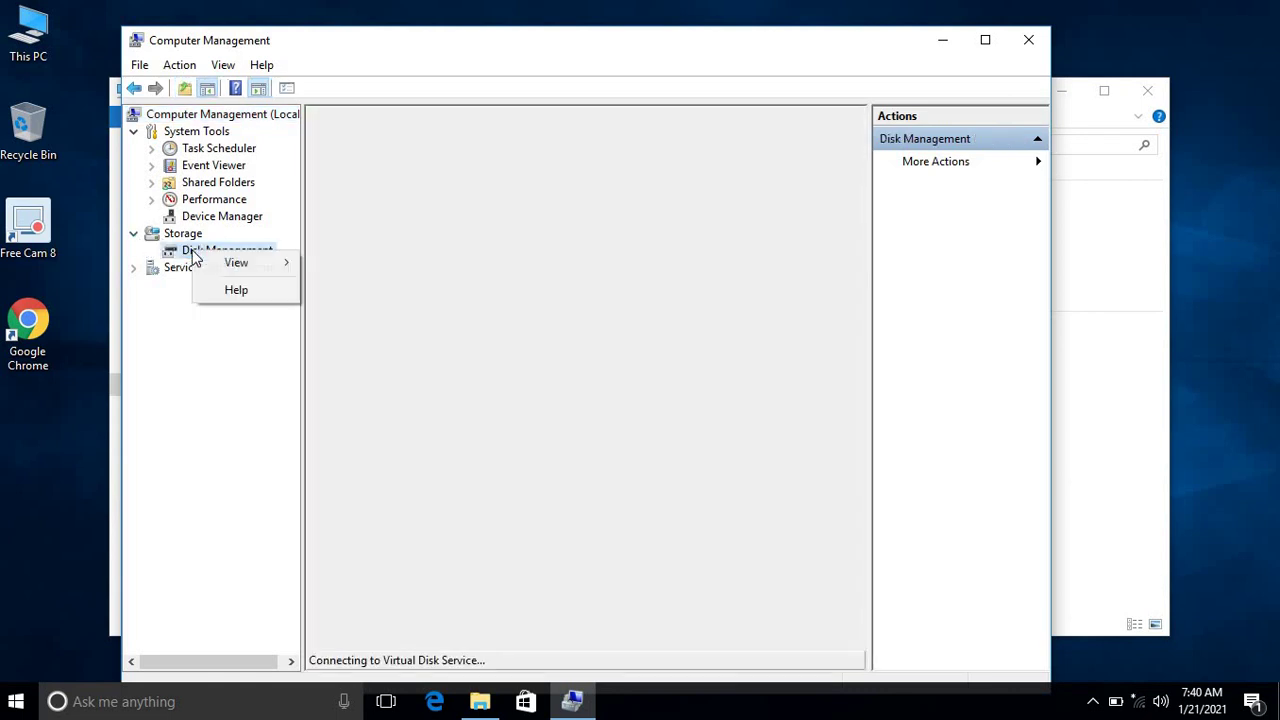
left_click(190, 257)
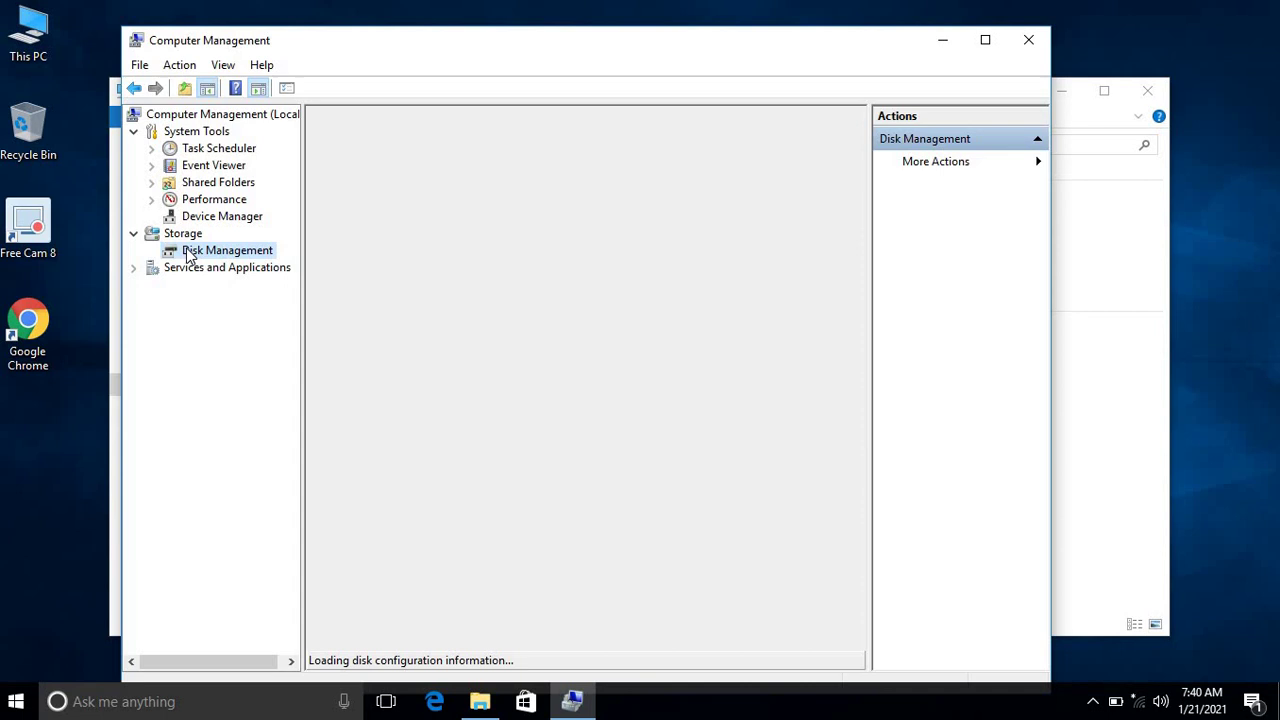
right_click(190, 255)
mouse_move(223, 260)
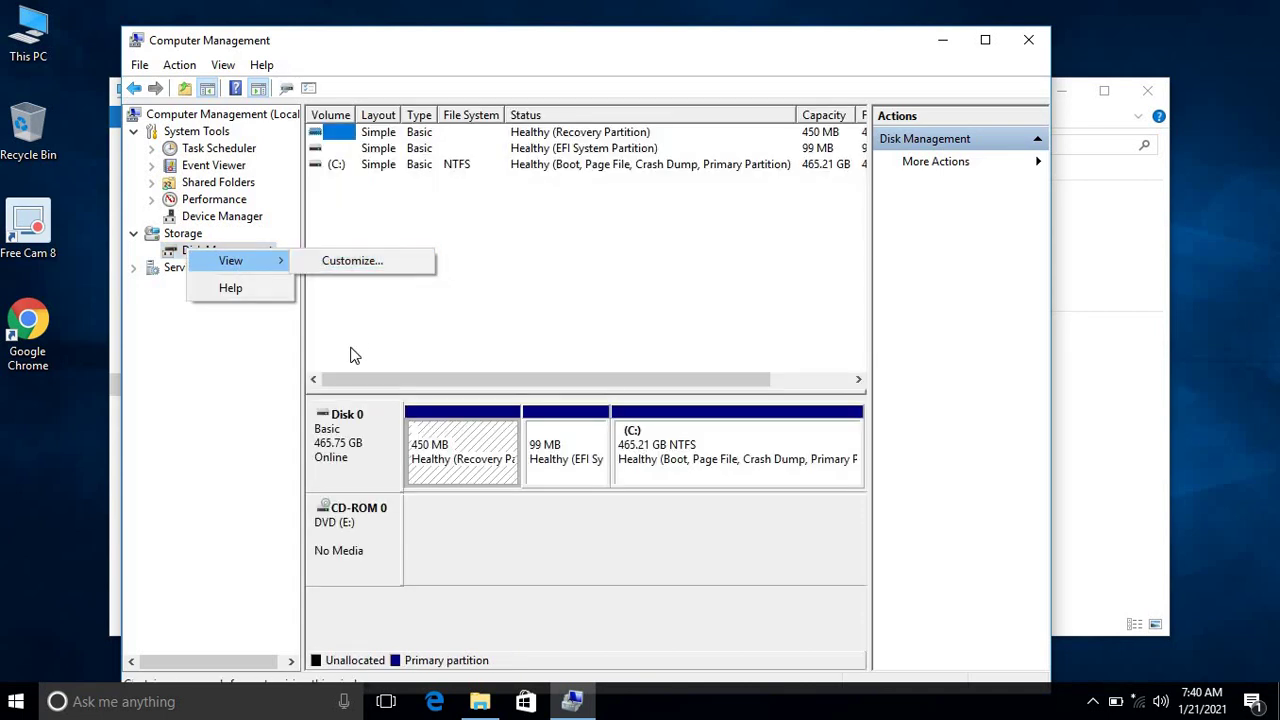
left_click(594, 514)
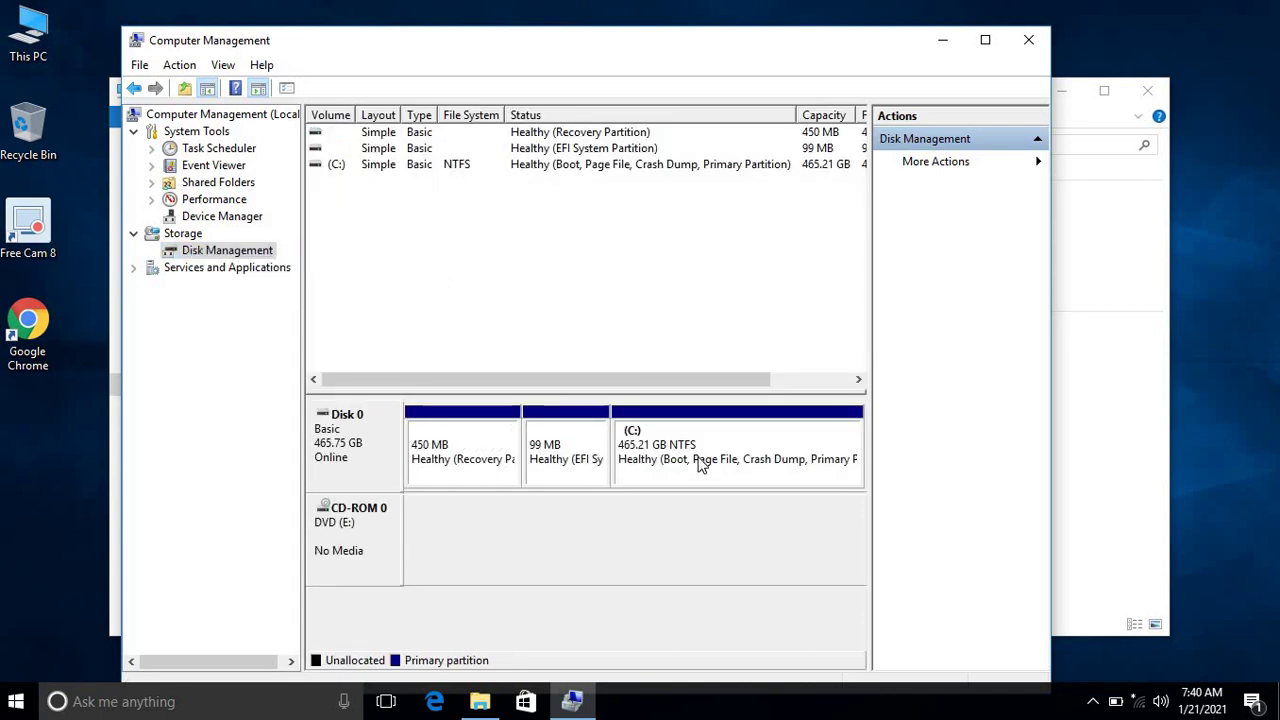
left_click(647, 447)
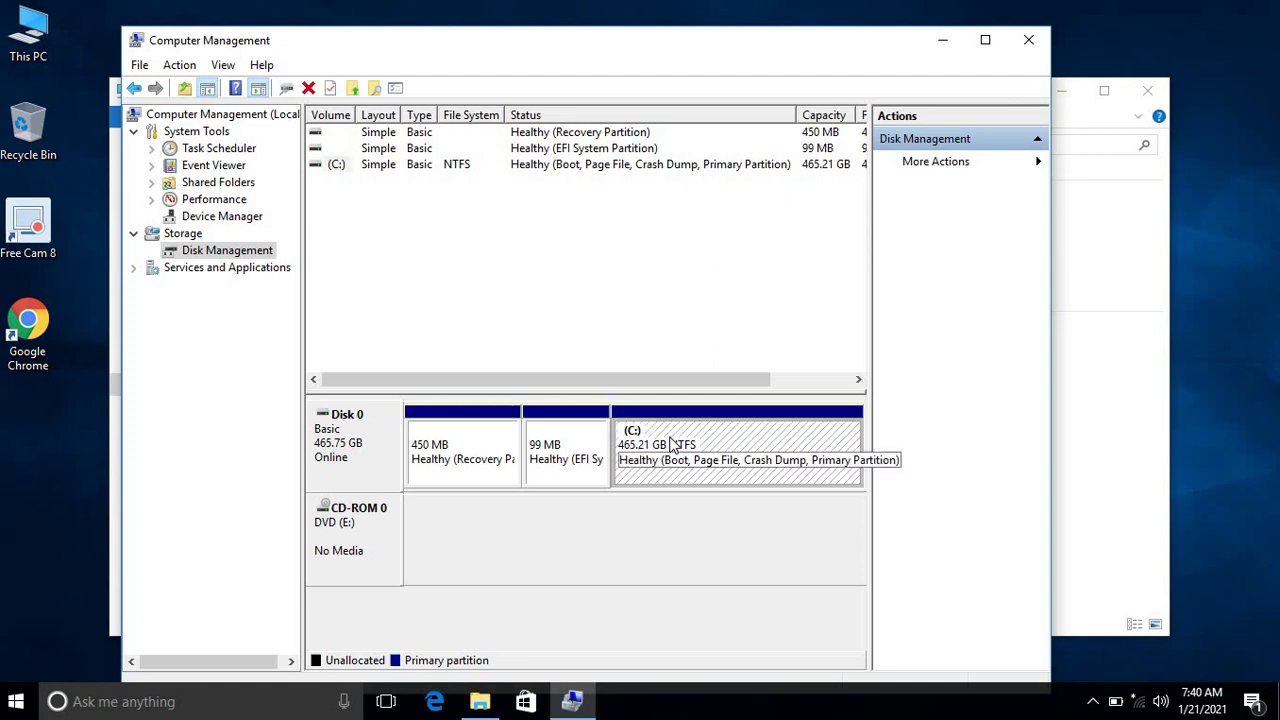
Step: Open Shrink Volume for C: (236824 MB available) and move the dialog to the left
right_click(671, 444)
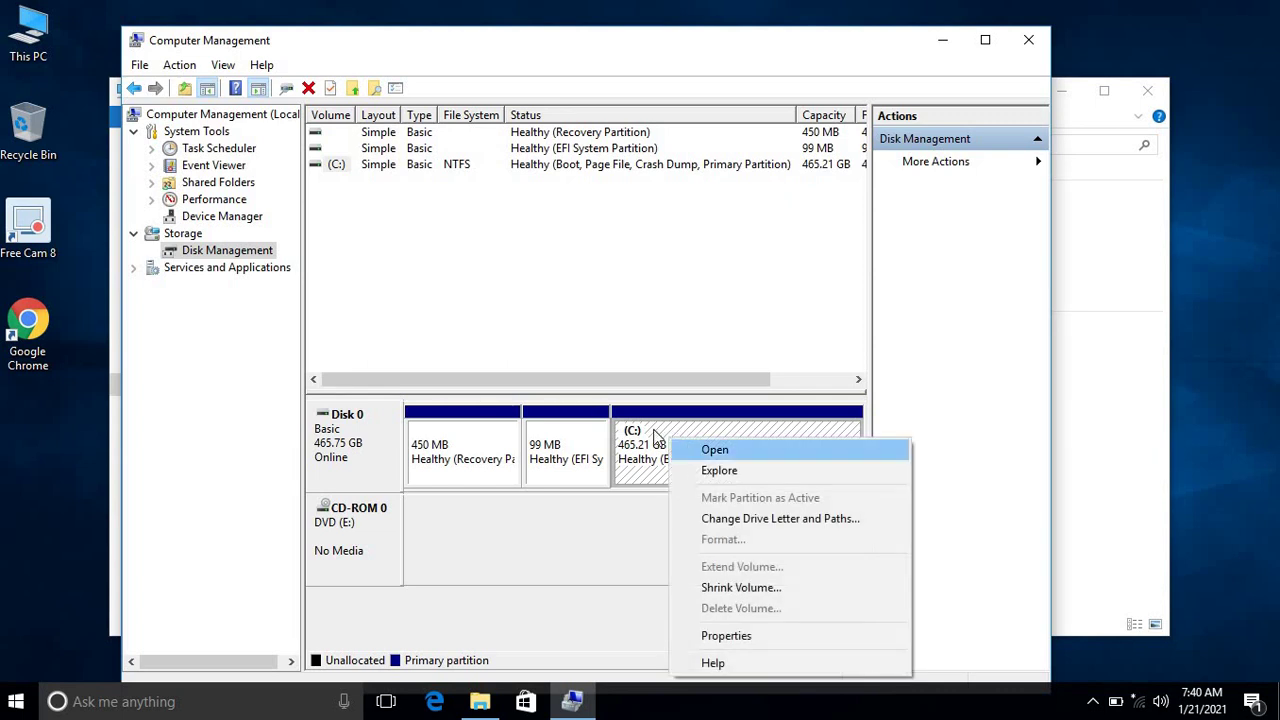
left_click(652, 431)
right_click(650, 432)
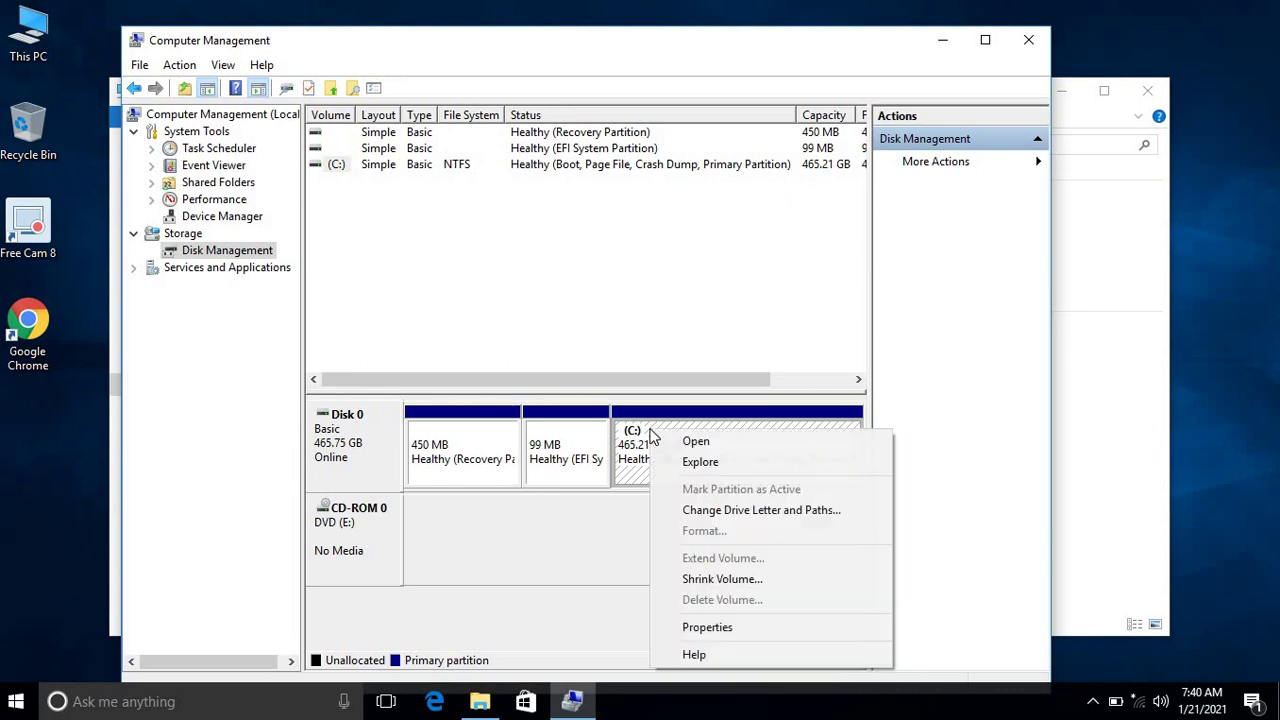
left_click(719, 580)
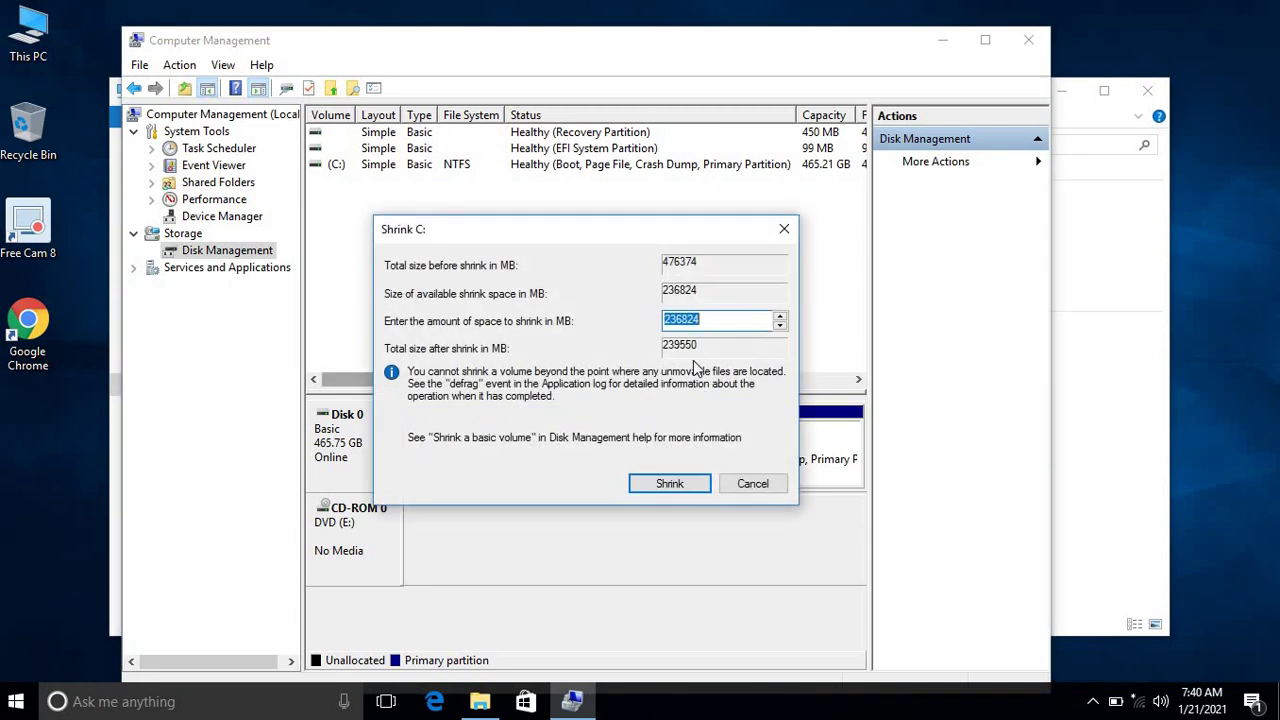
left_click_drag(631, 234, 490, 241)
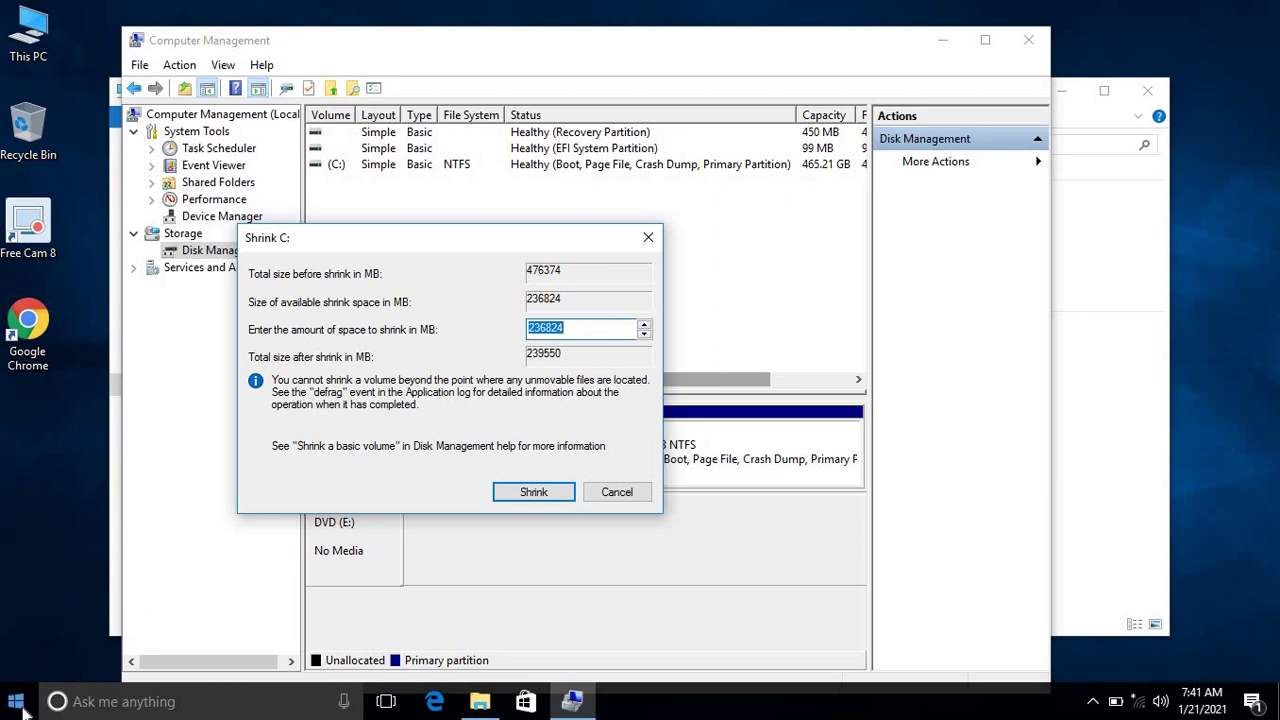
Step: Launch Calculator via a 'calc' search and place it on the right side
left_click(90, 701)
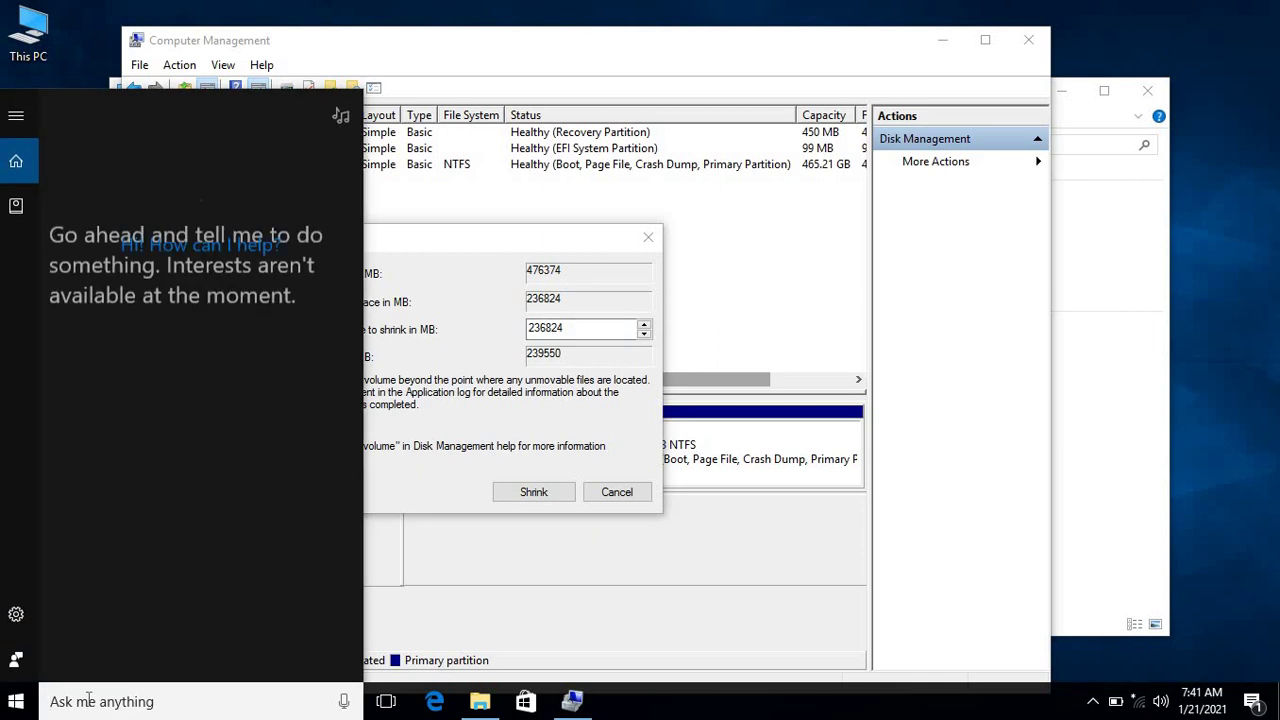
type("calc")
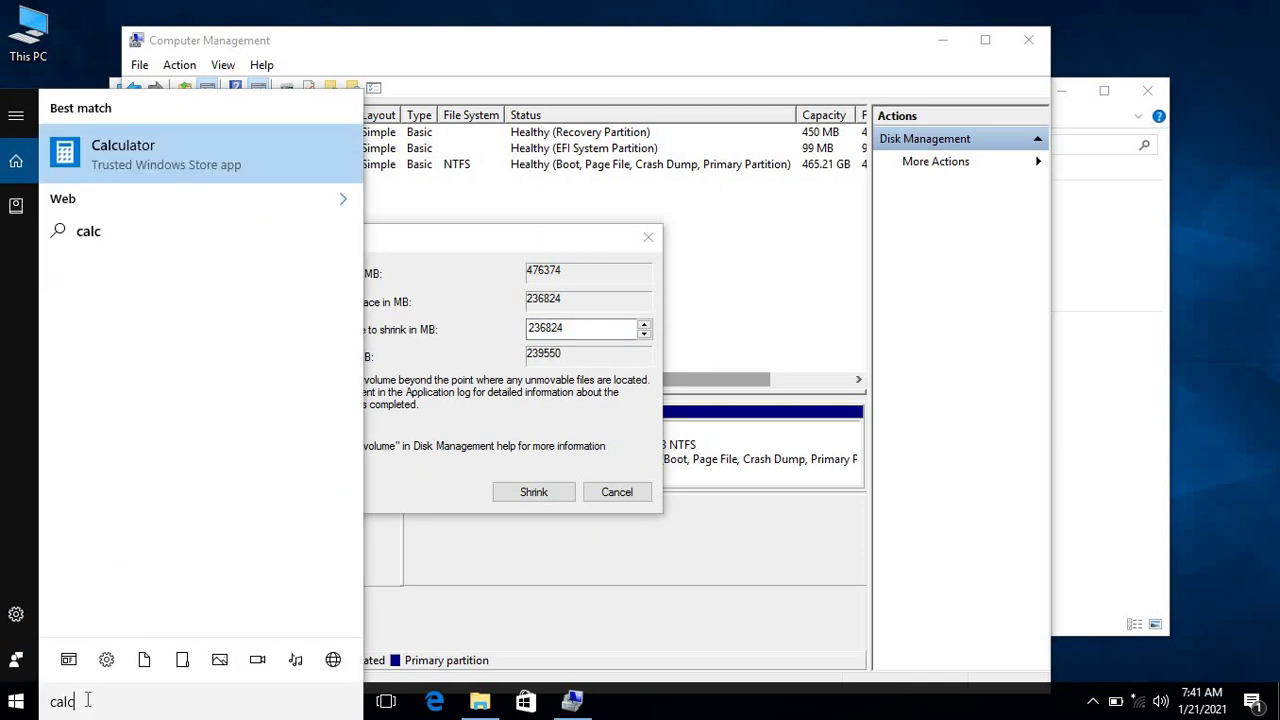
left_click(181, 147)
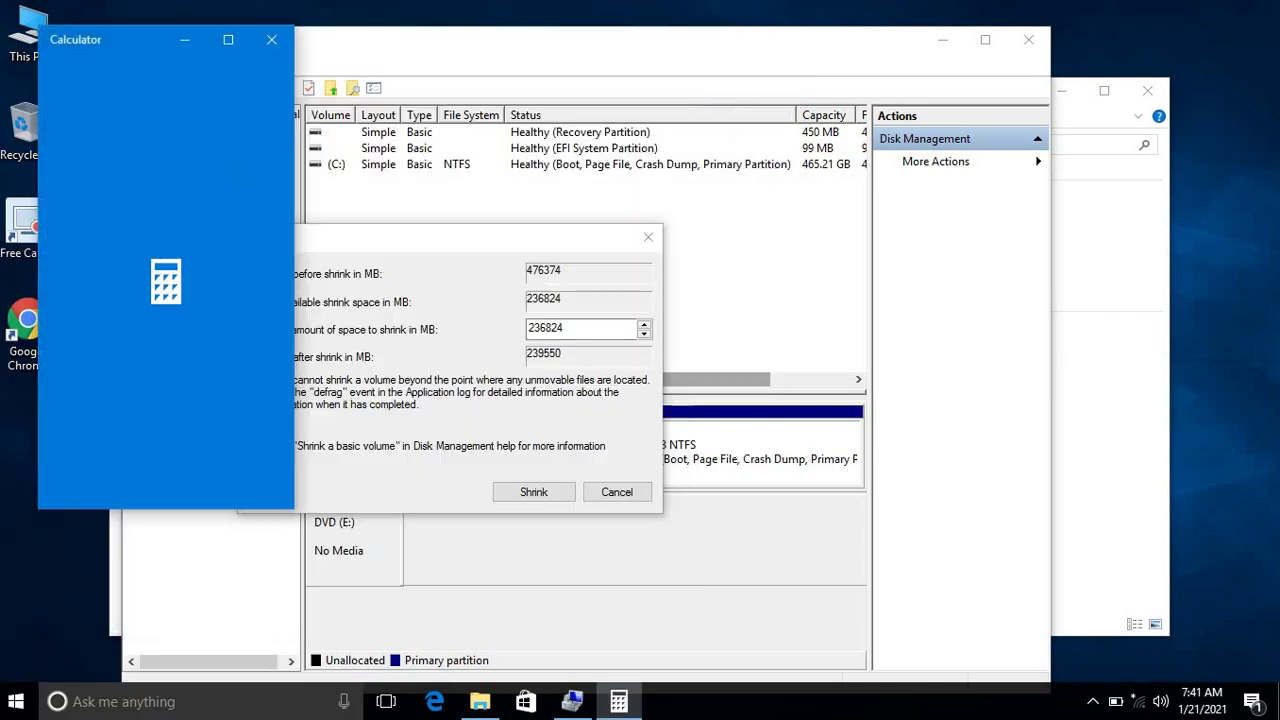
left_click_drag(191, 57, 938, 160)
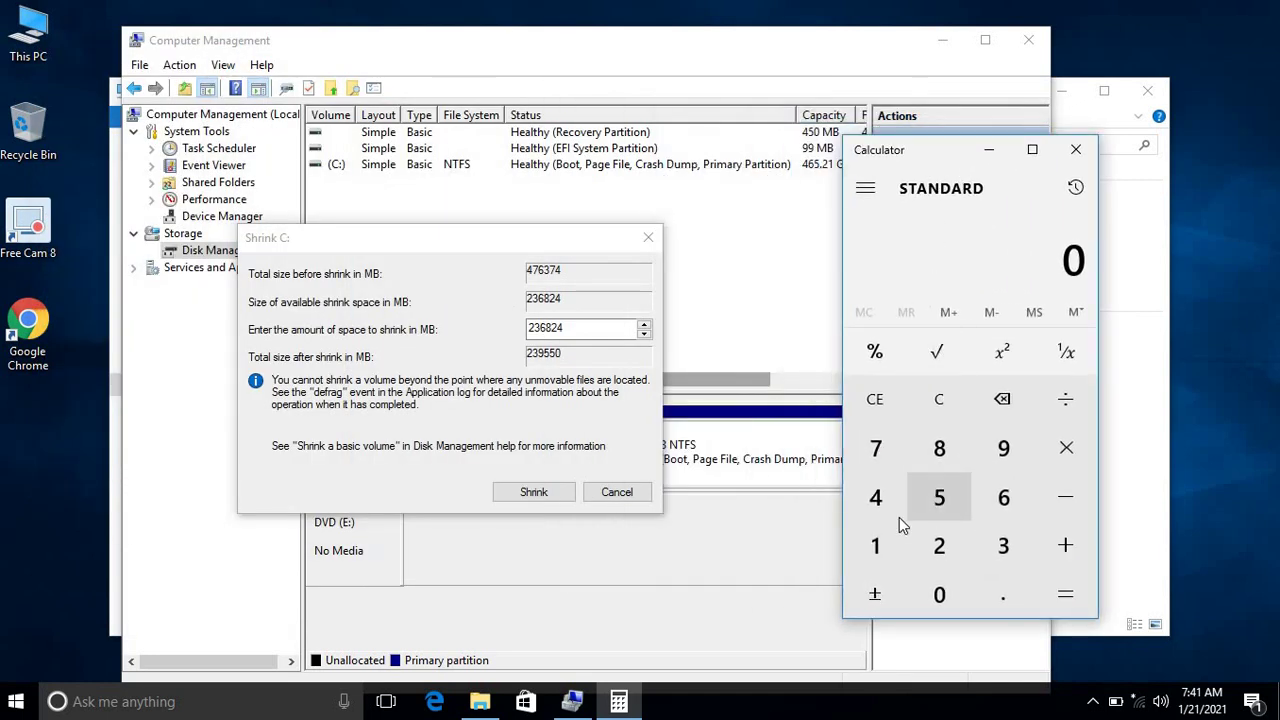
Step: Multiply 1024 by 100 to get 102,400 MB
left_click(904, 564)
left_click(939, 594)
left_click(939, 545)
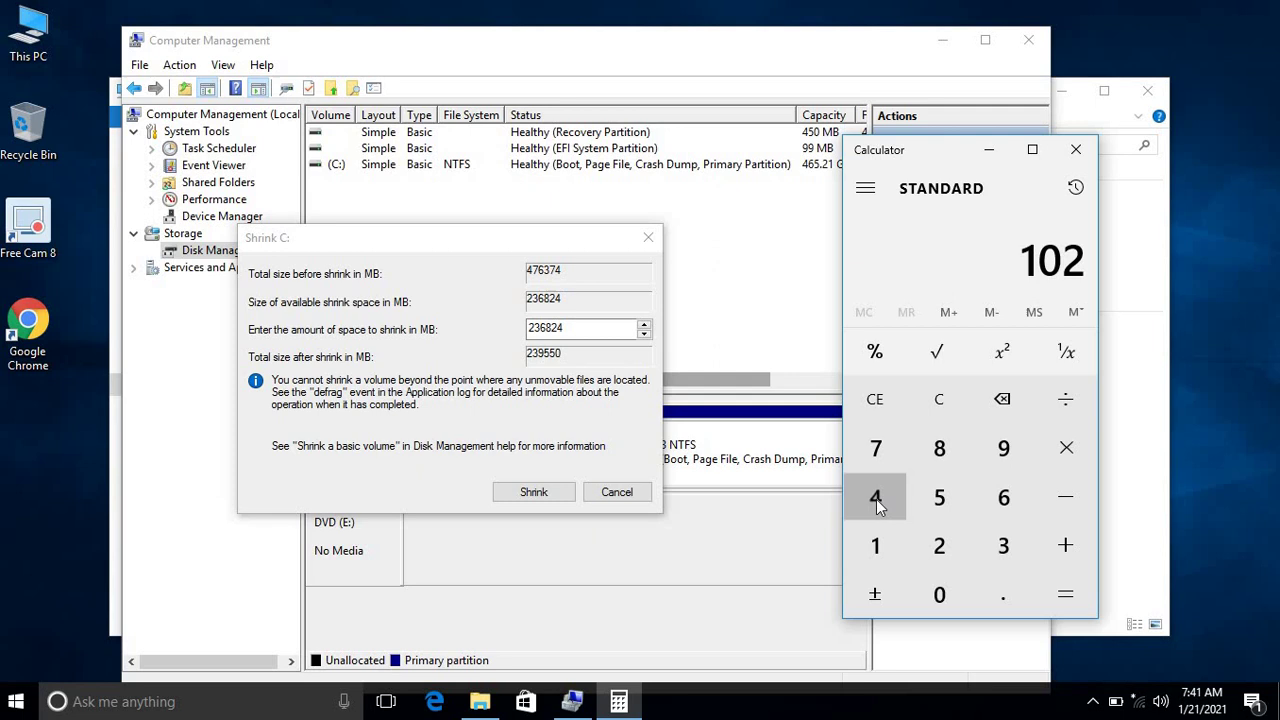
left_click(876, 497)
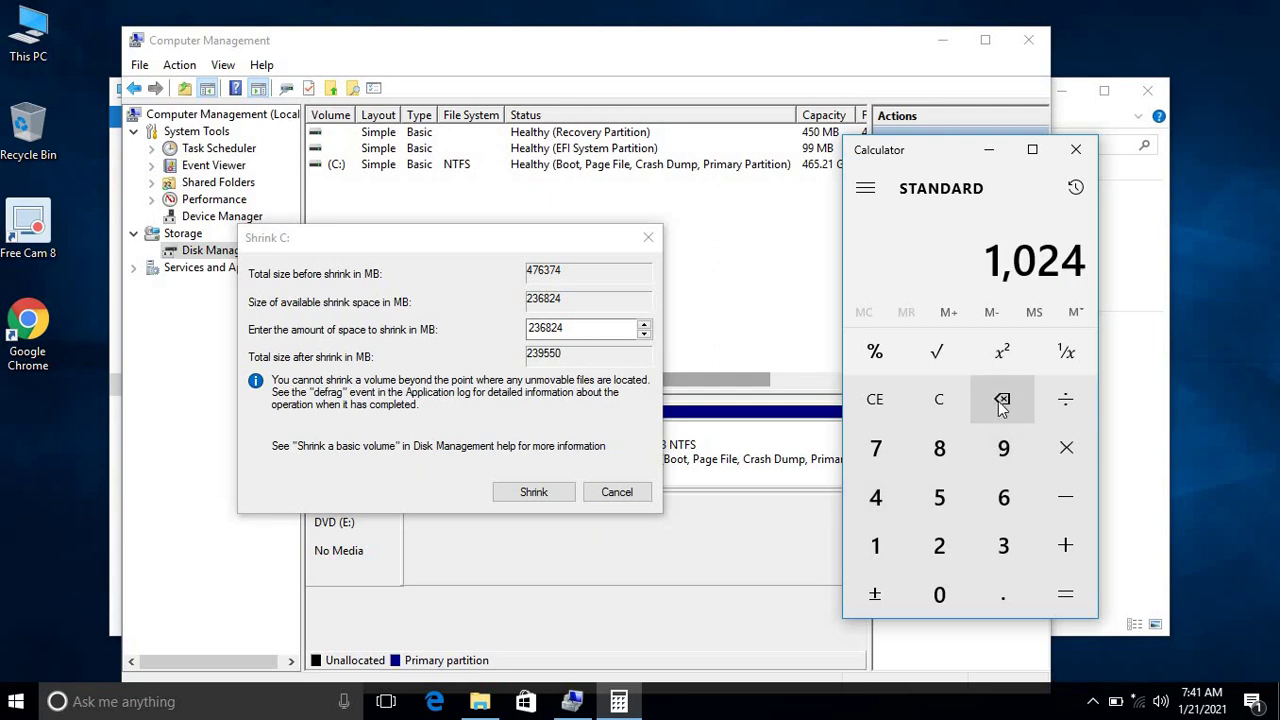
left_click(1003, 400)
left_click(876, 497)
left_click(1062, 452)
left_click(876, 545)
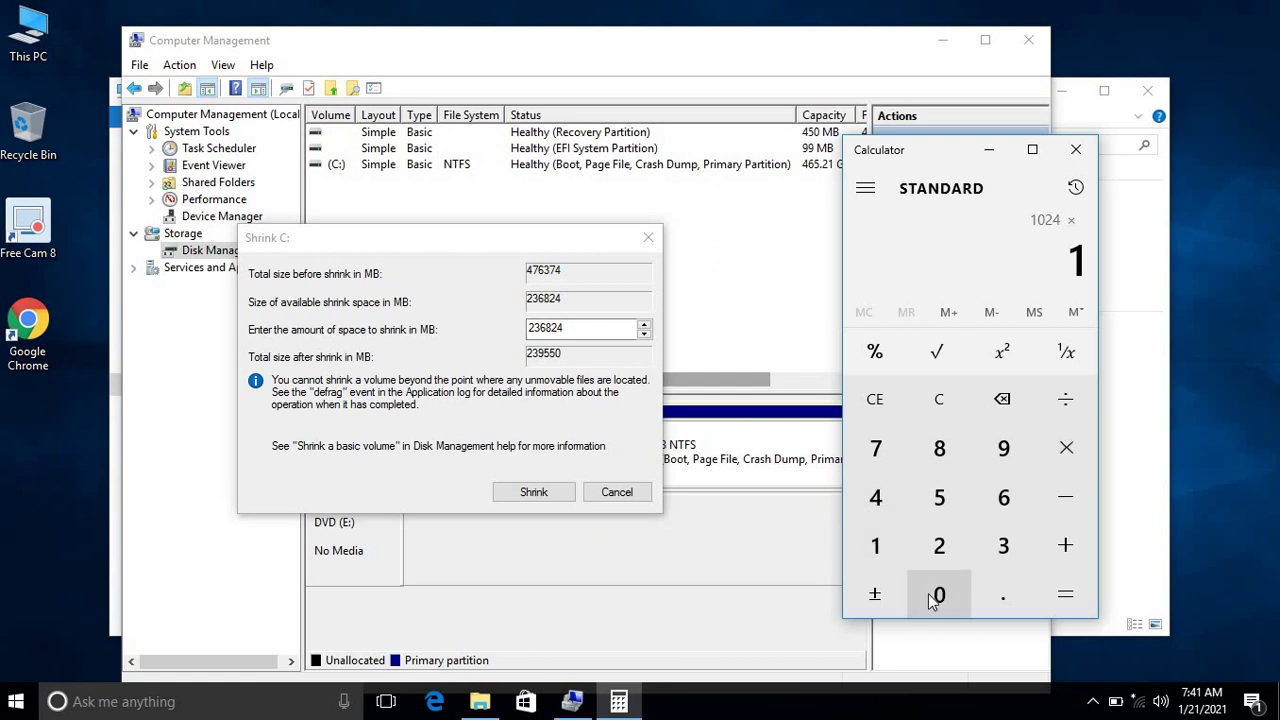
left_click(939, 594)
left_click(939, 594)
left_click(1073, 596)
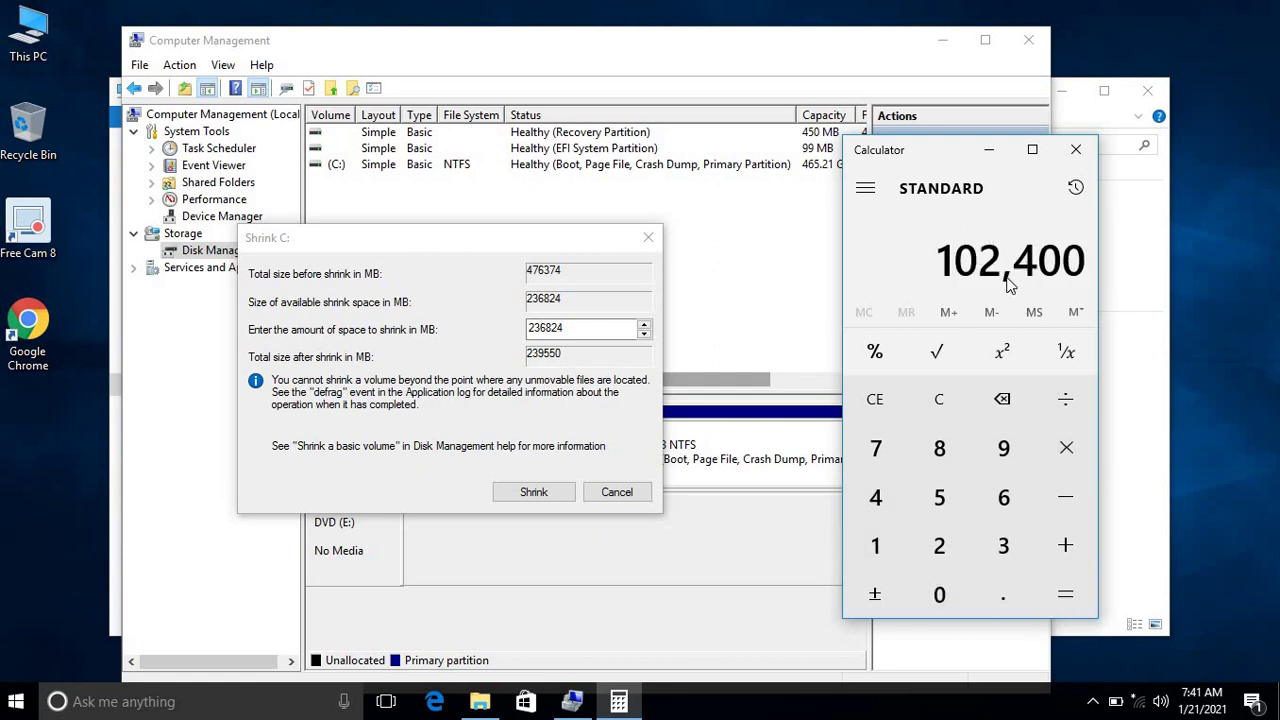
Step: Enter 102400 MB as the shrink amount and shrink C: to 365.21 GB
left_click(570, 328)
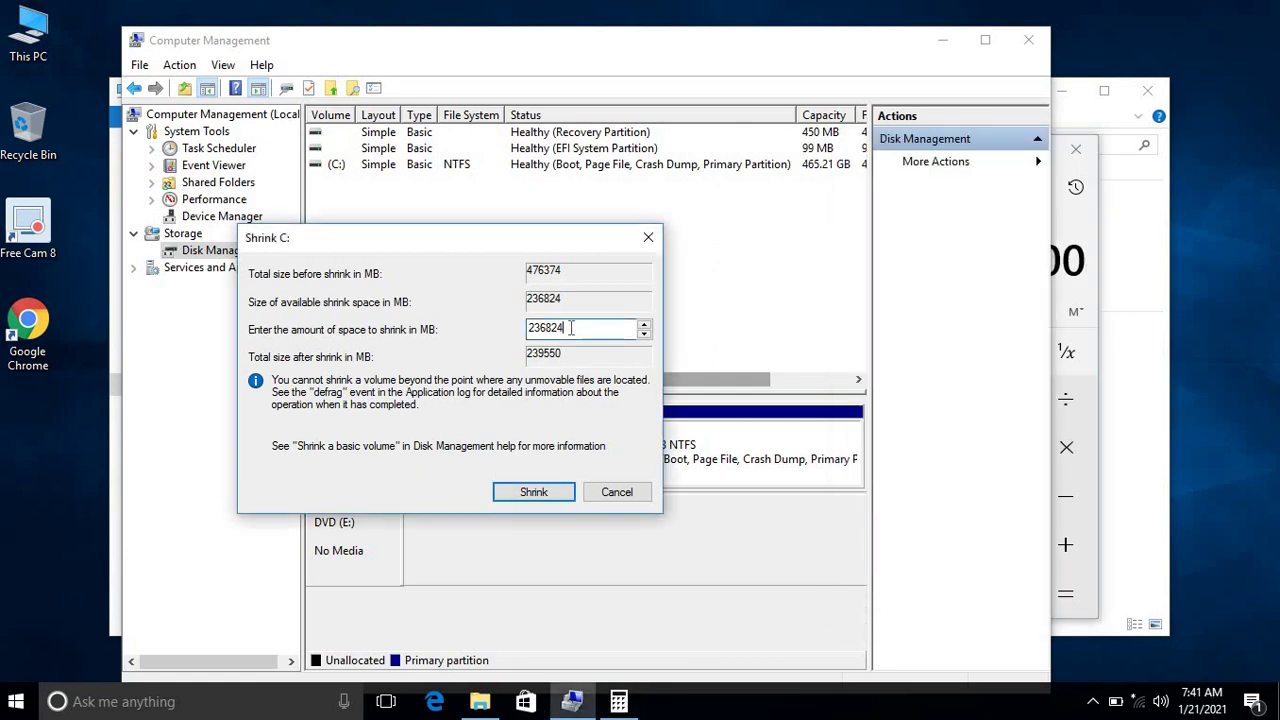
left_click_drag(570, 328, 476, 333)
type("1")
type("0200")
type("00")
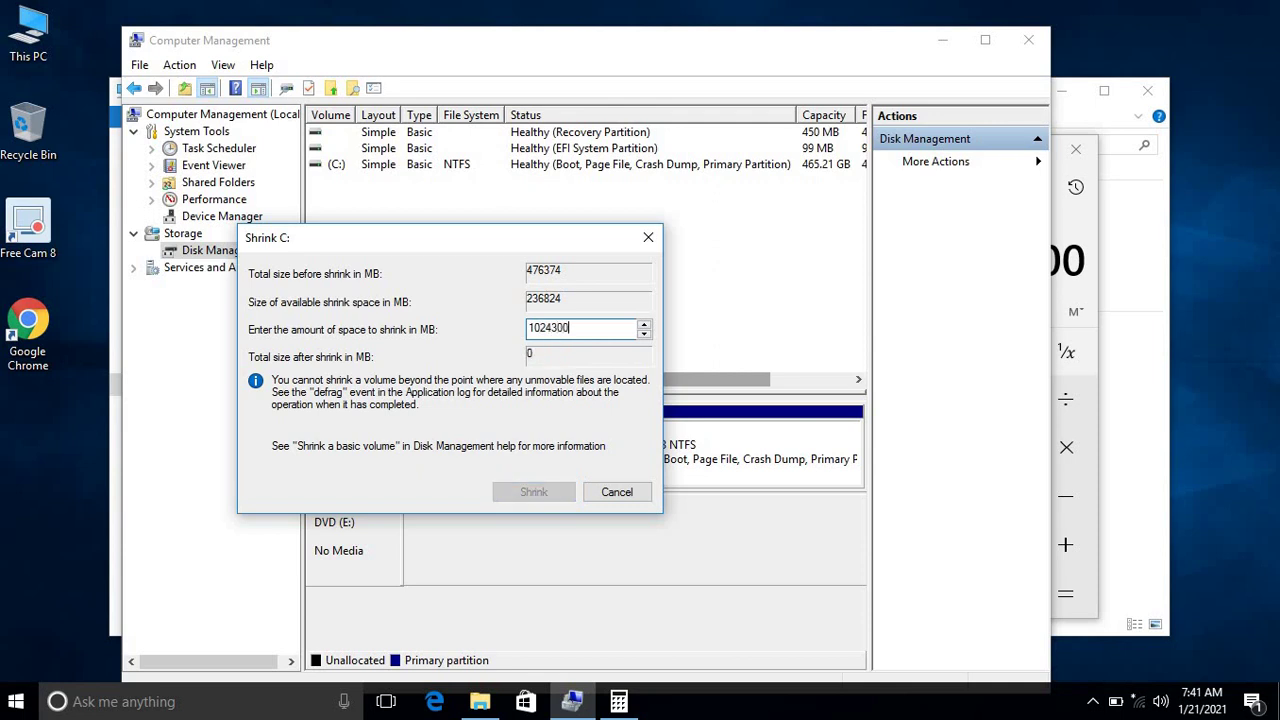
key("BackSpace")
key("BackSpace")
key("BackSpace")
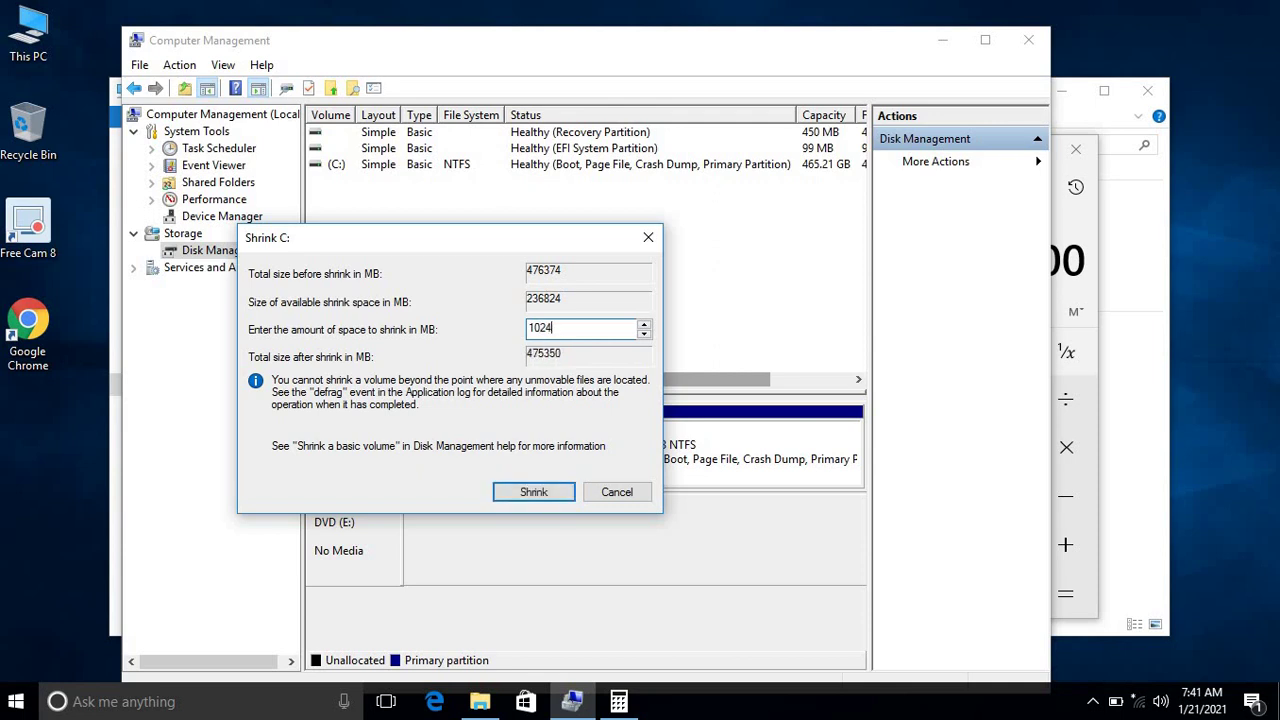
type("00")
left_click(531, 490)
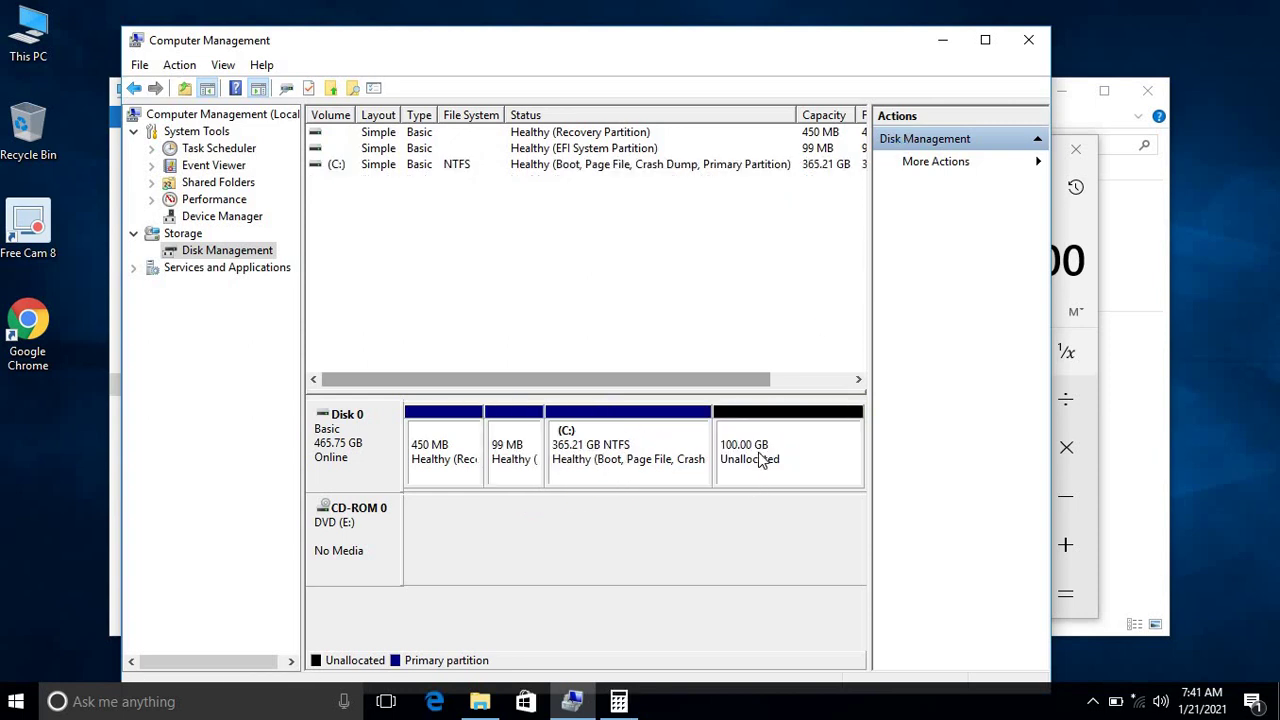
Step: Start a New Simple Volume on the 100 GB unallocated space at full size, drive letter D
left_click(752, 430)
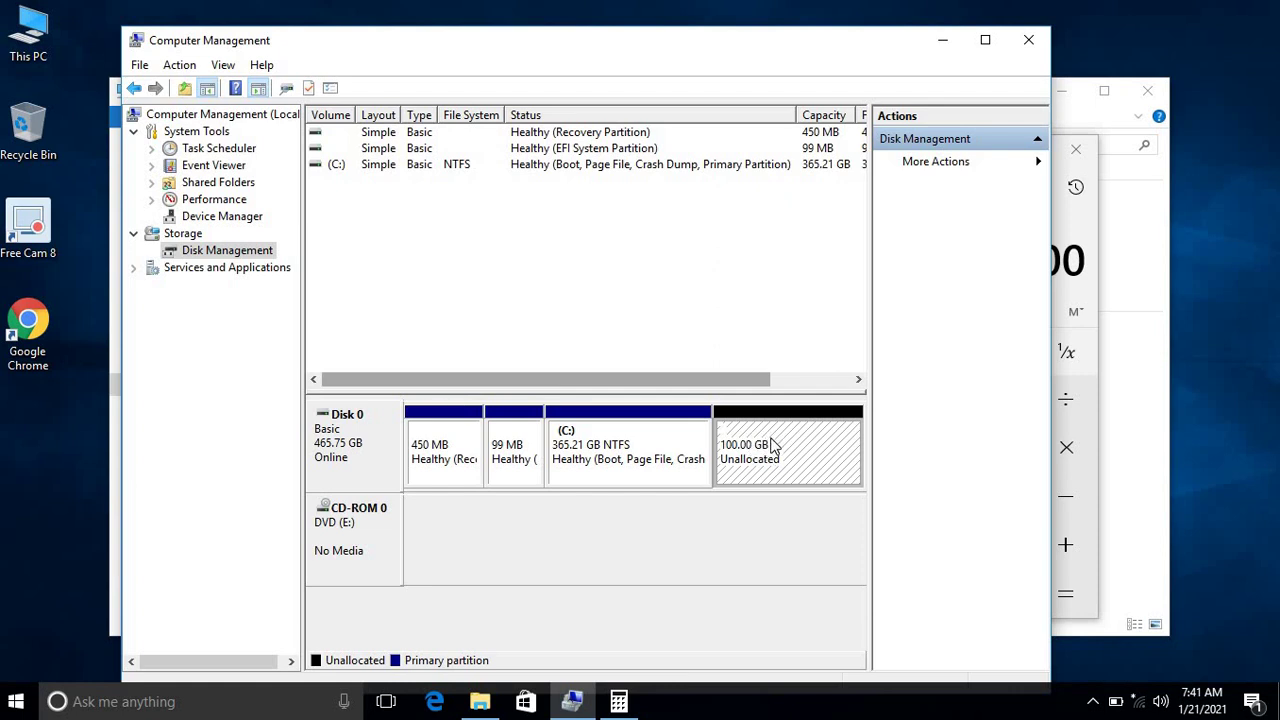
right_click(768, 432)
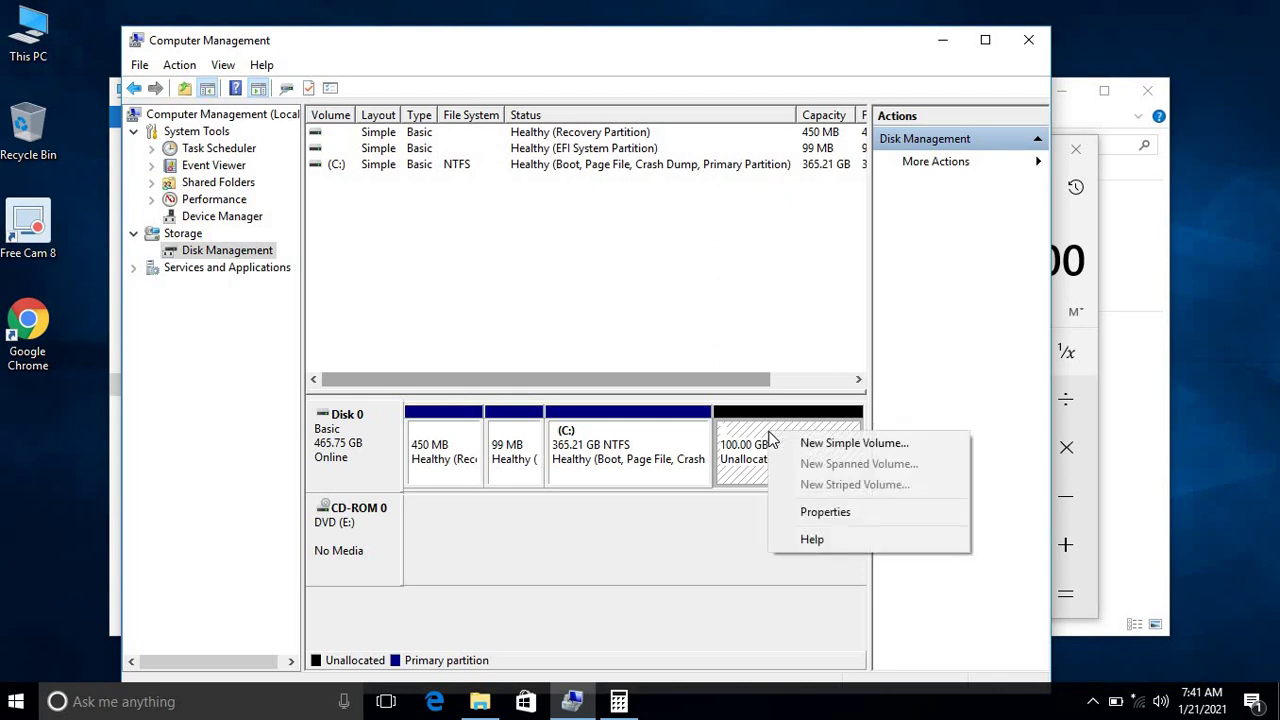
left_click(852, 443)
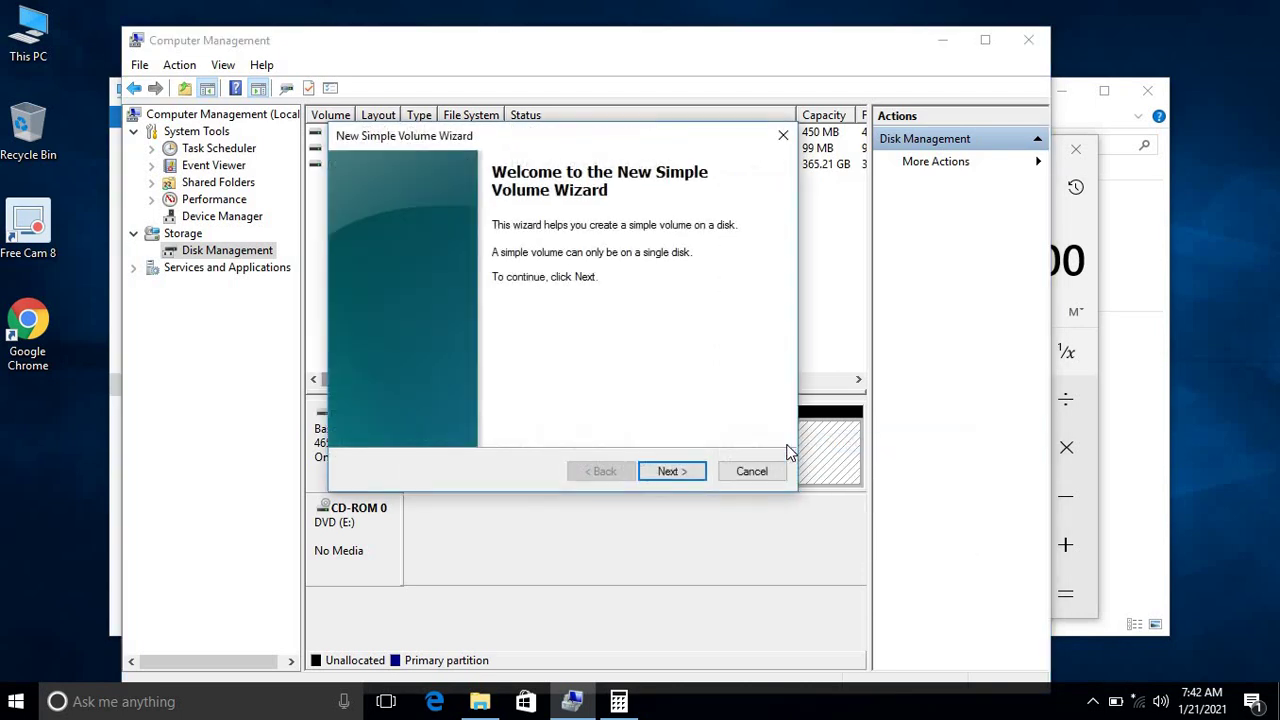
left_click(686, 472)
left_click(688, 472)
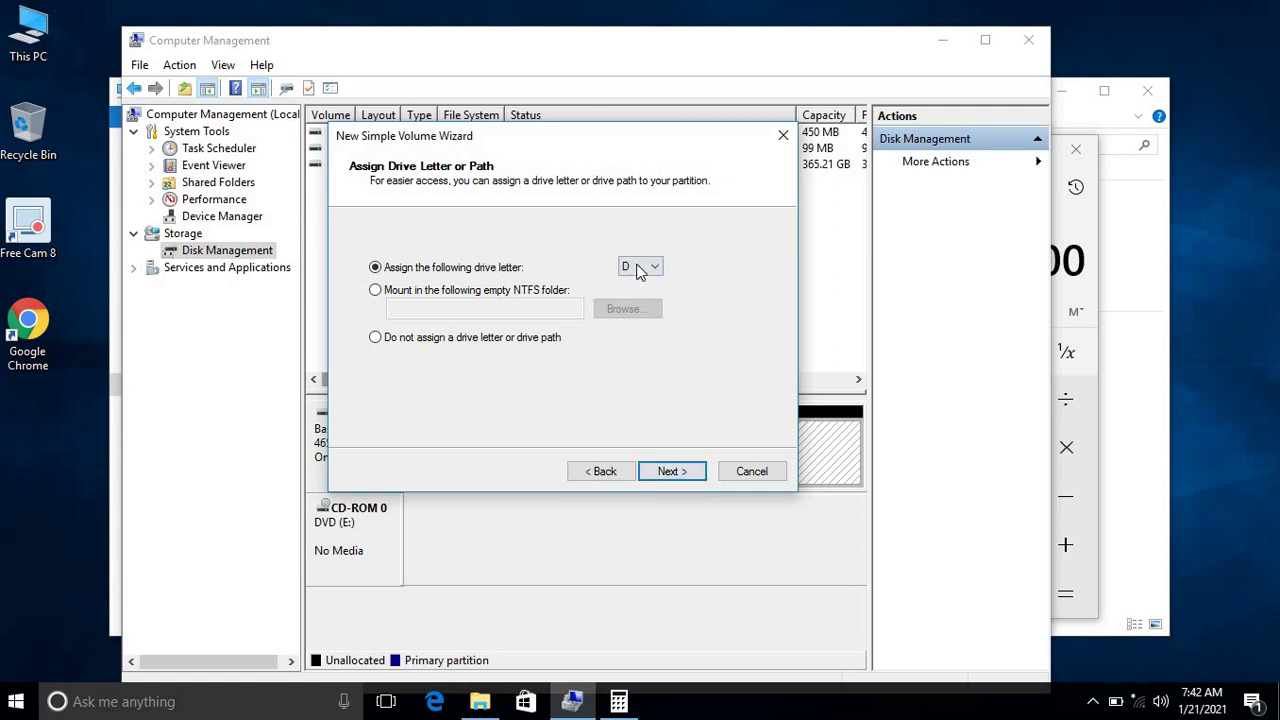
left_click(651, 268)
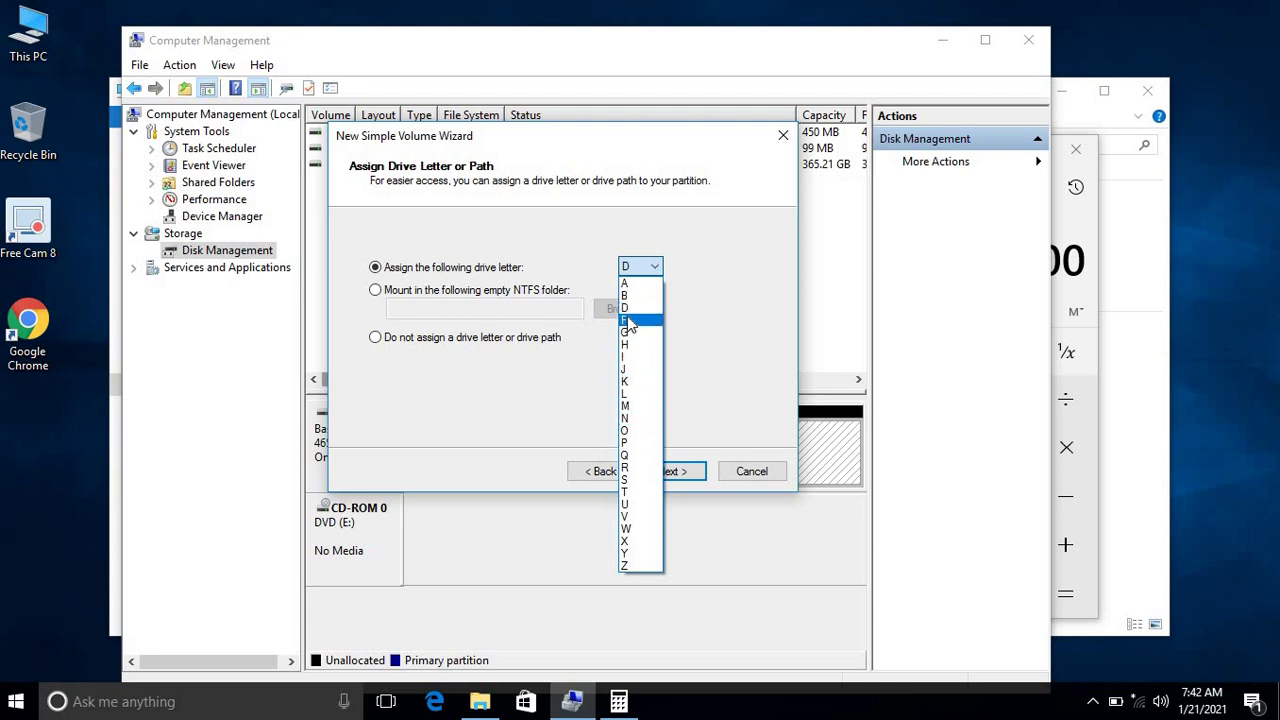
left_click(630, 310)
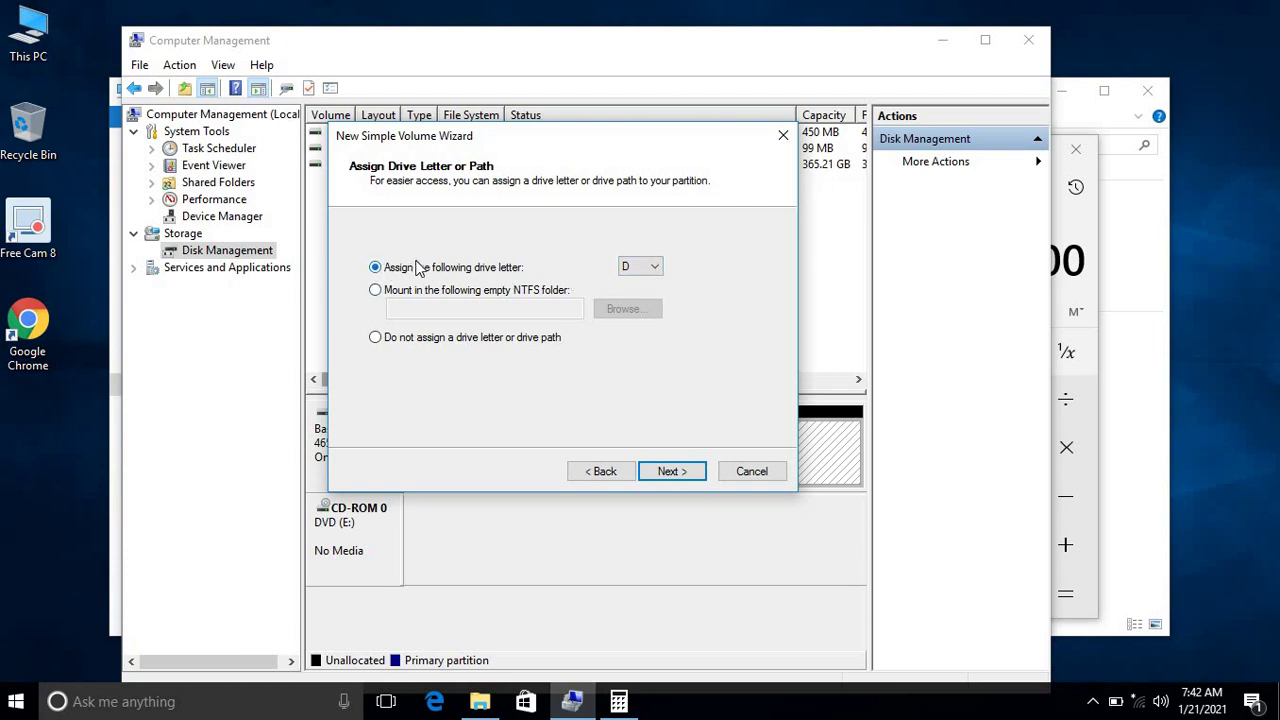
Step: Format the new volume as NTFS, finish the wizard, and minimize Computer Management
left_click(667, 471)
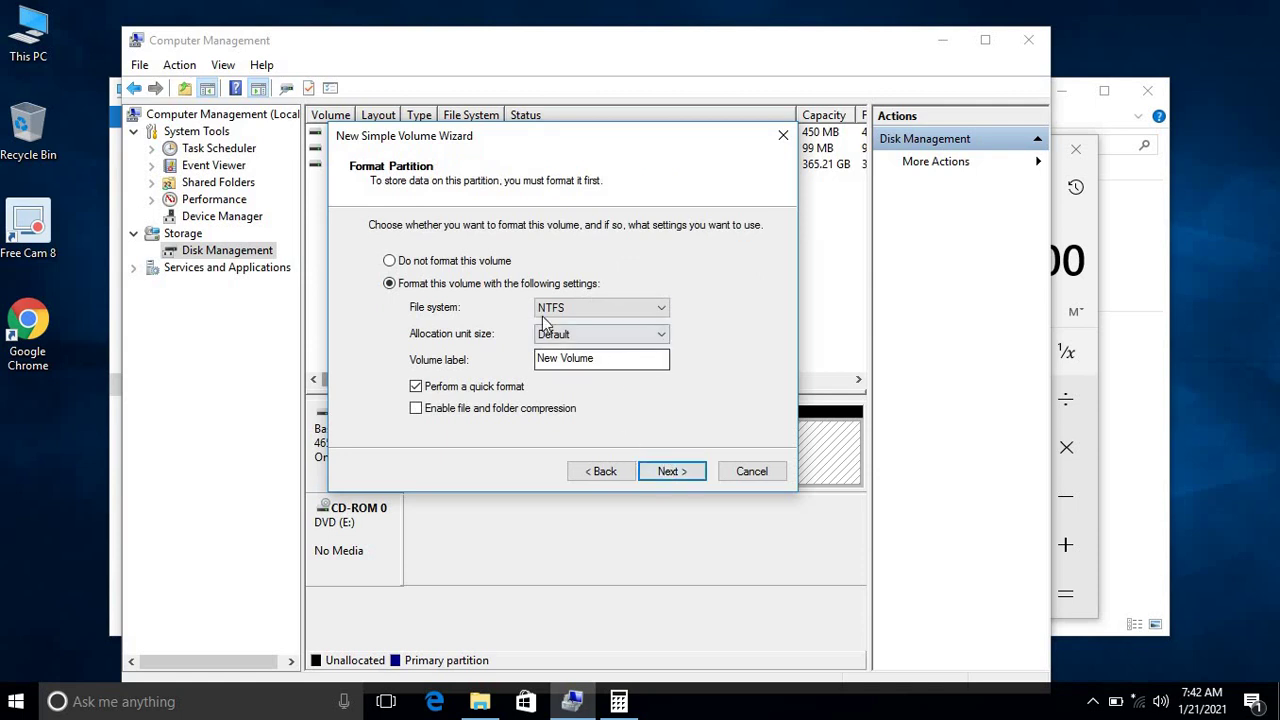
left_click(570, 312)
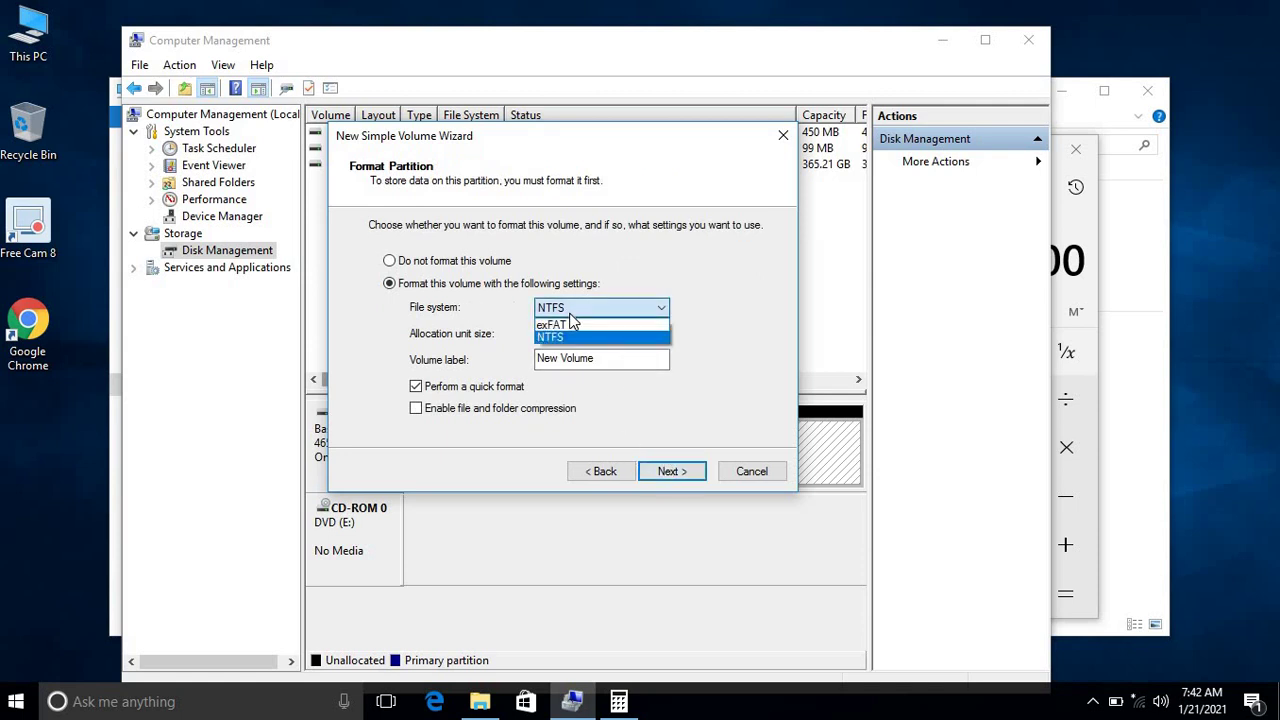
left_click(570, 326)
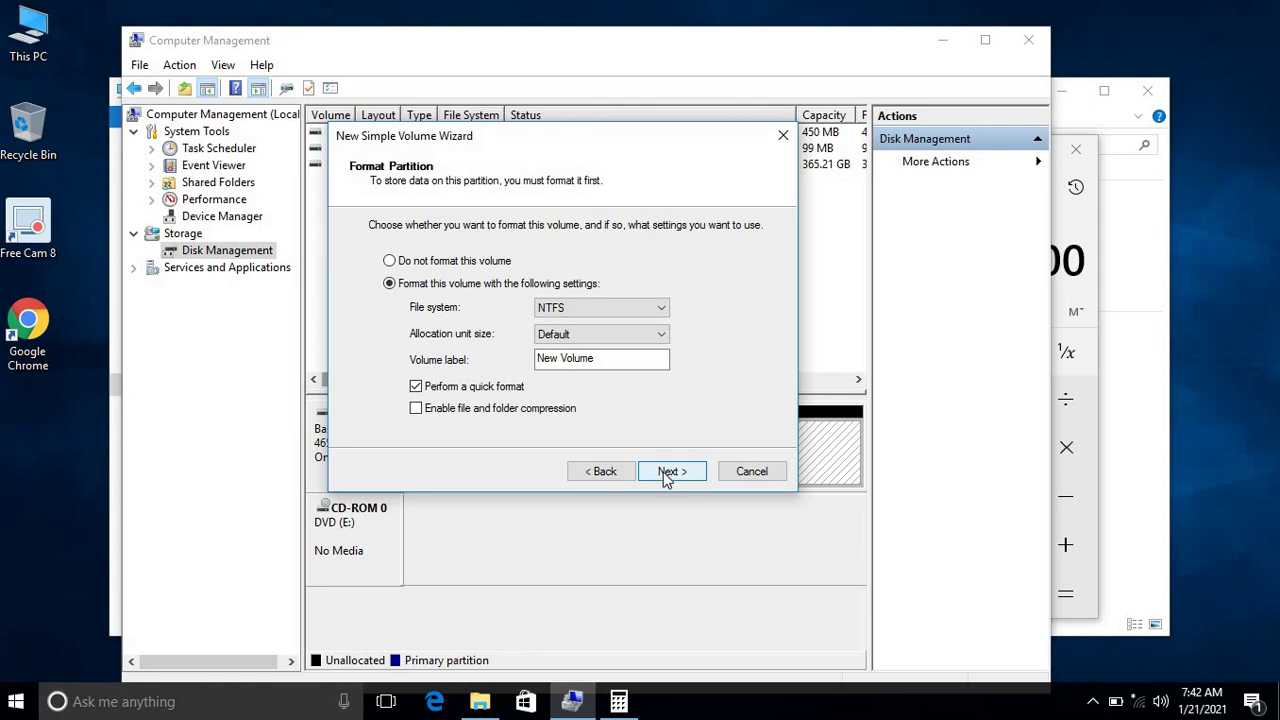
left_click(668, 474)
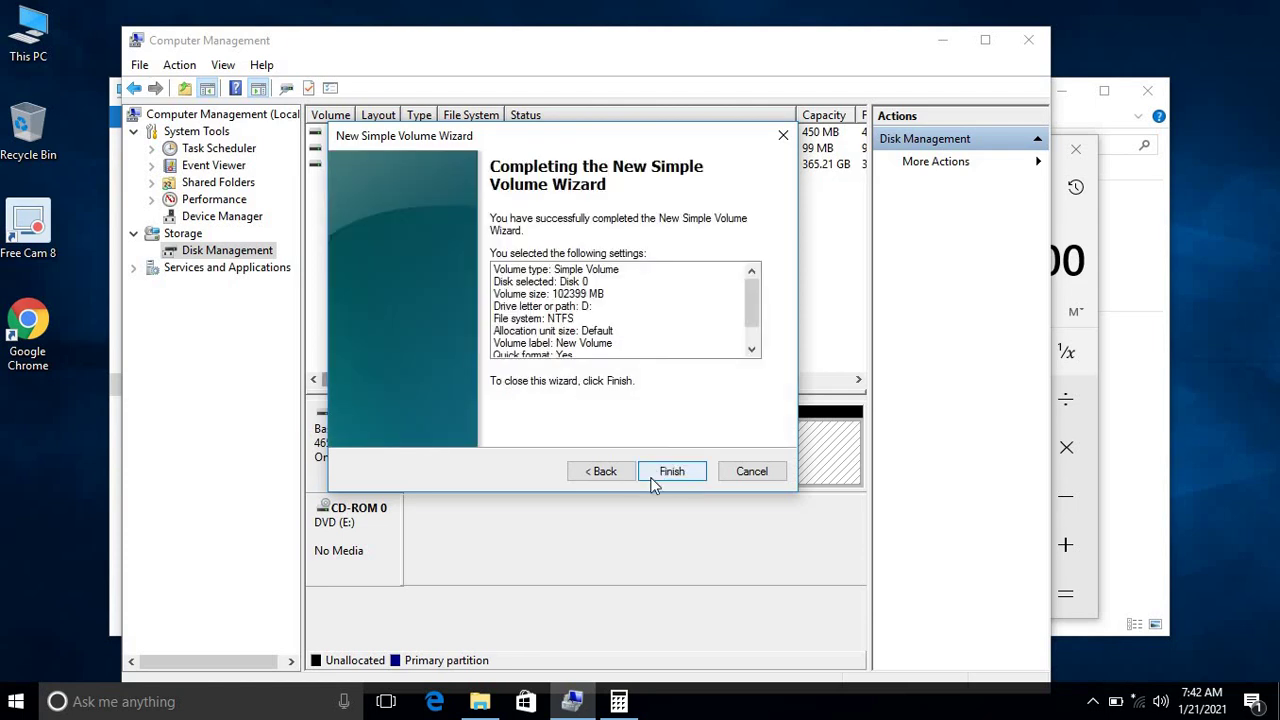
left_click(655, 477)
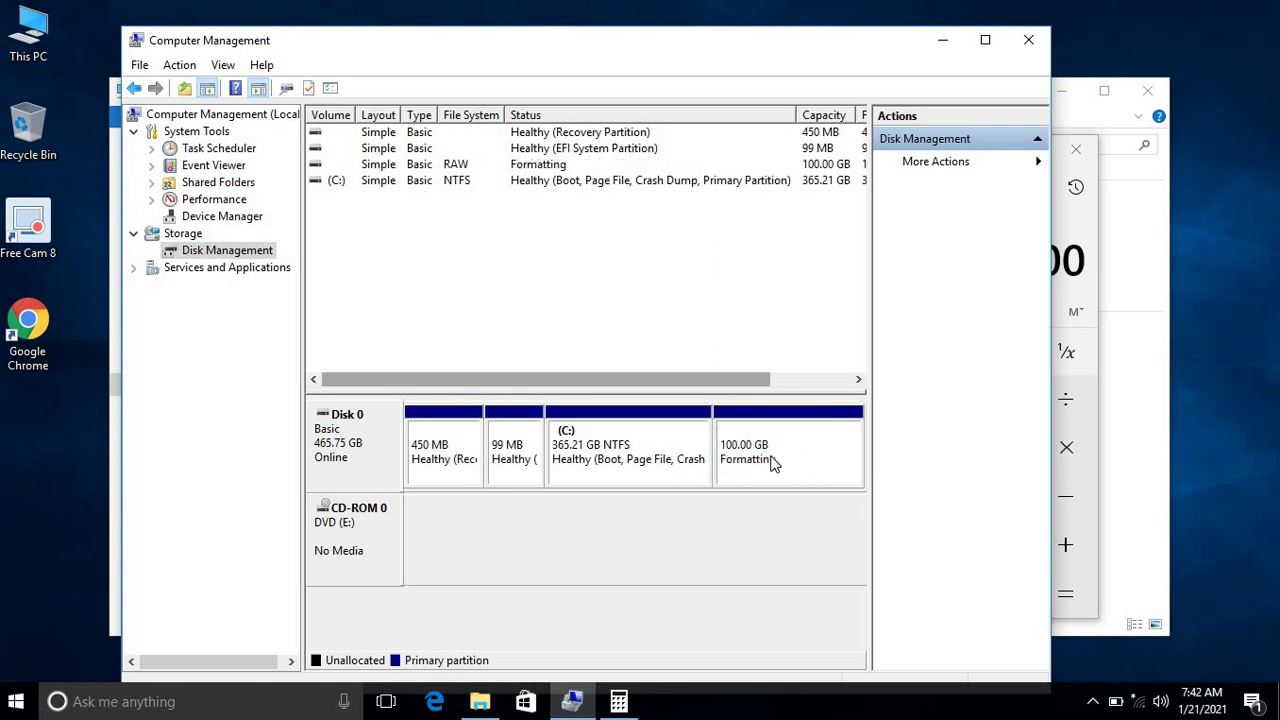
left_click(753, 452)
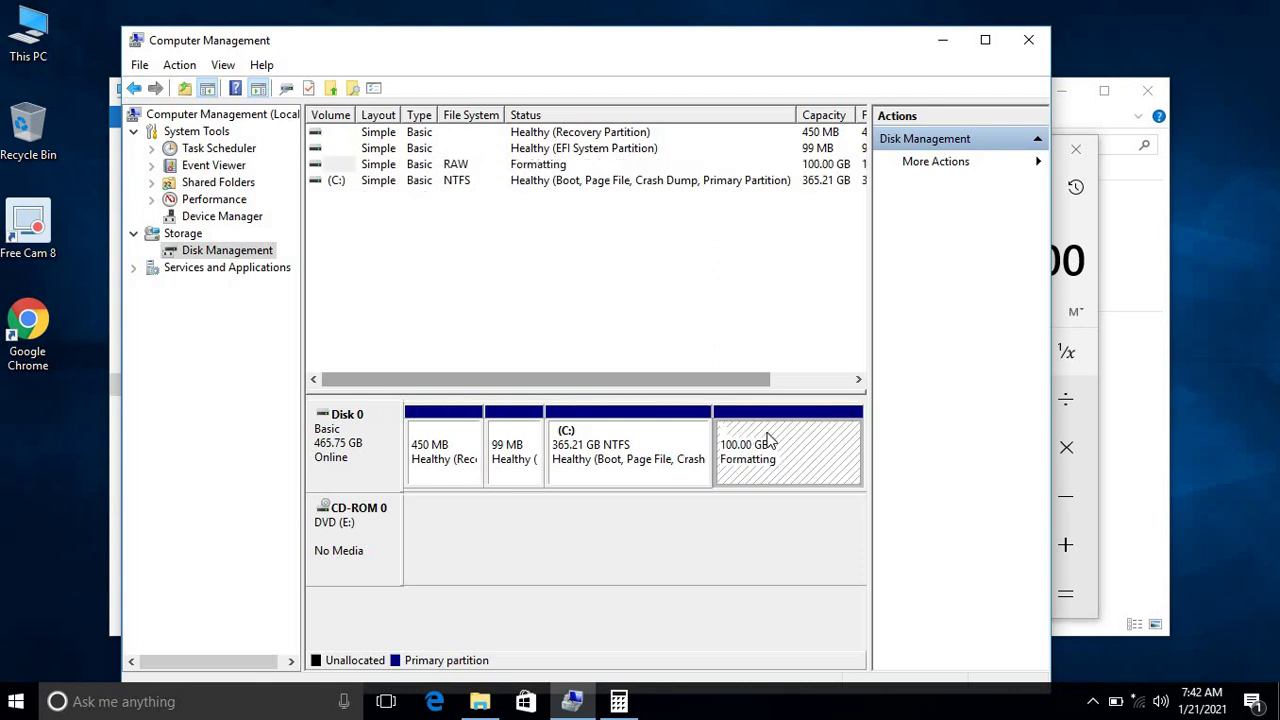
left_click(940, 40)
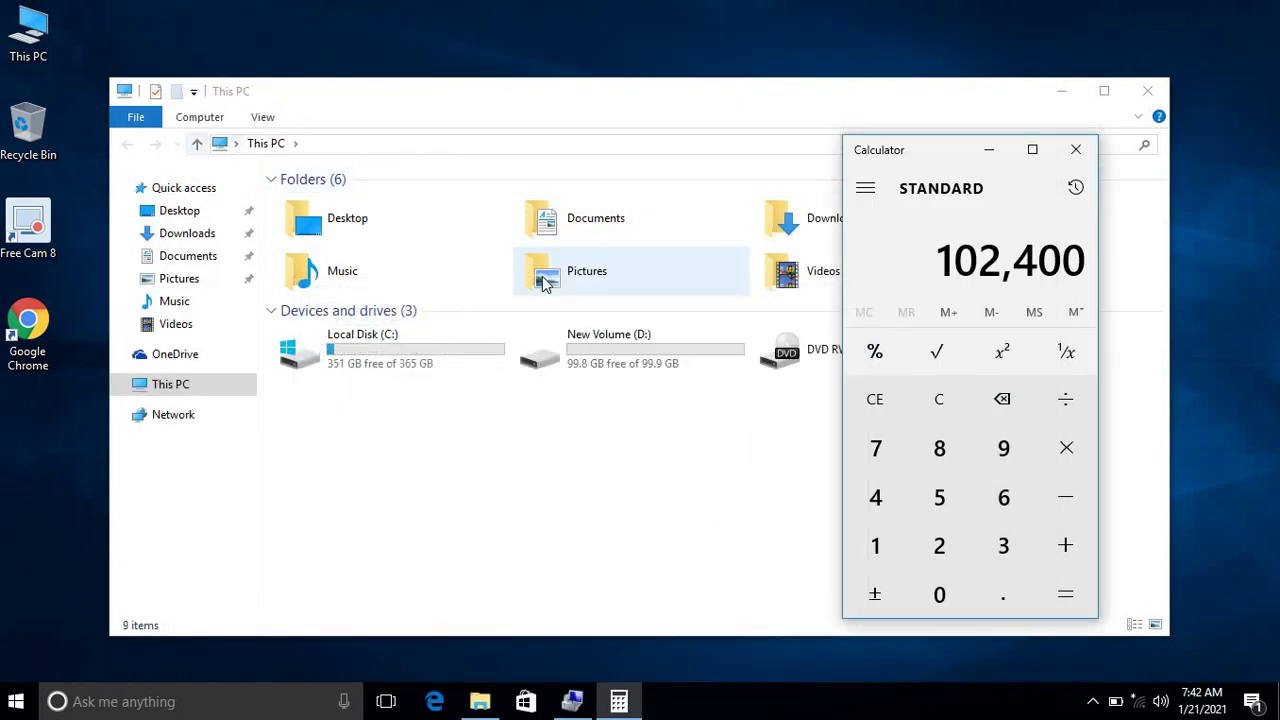
Step: Verify New Volume (D:) is empty in This PC, then return to Computer Management
left_click(1007, 160)
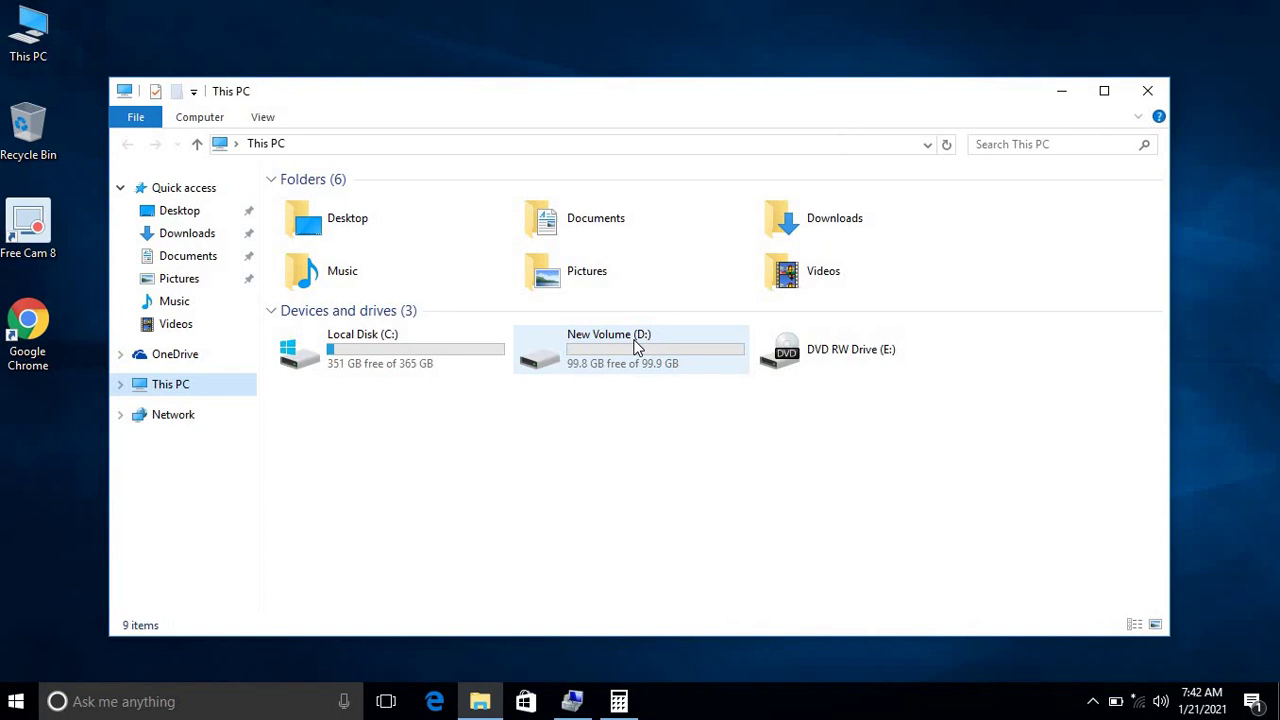
left_click(601, 368)
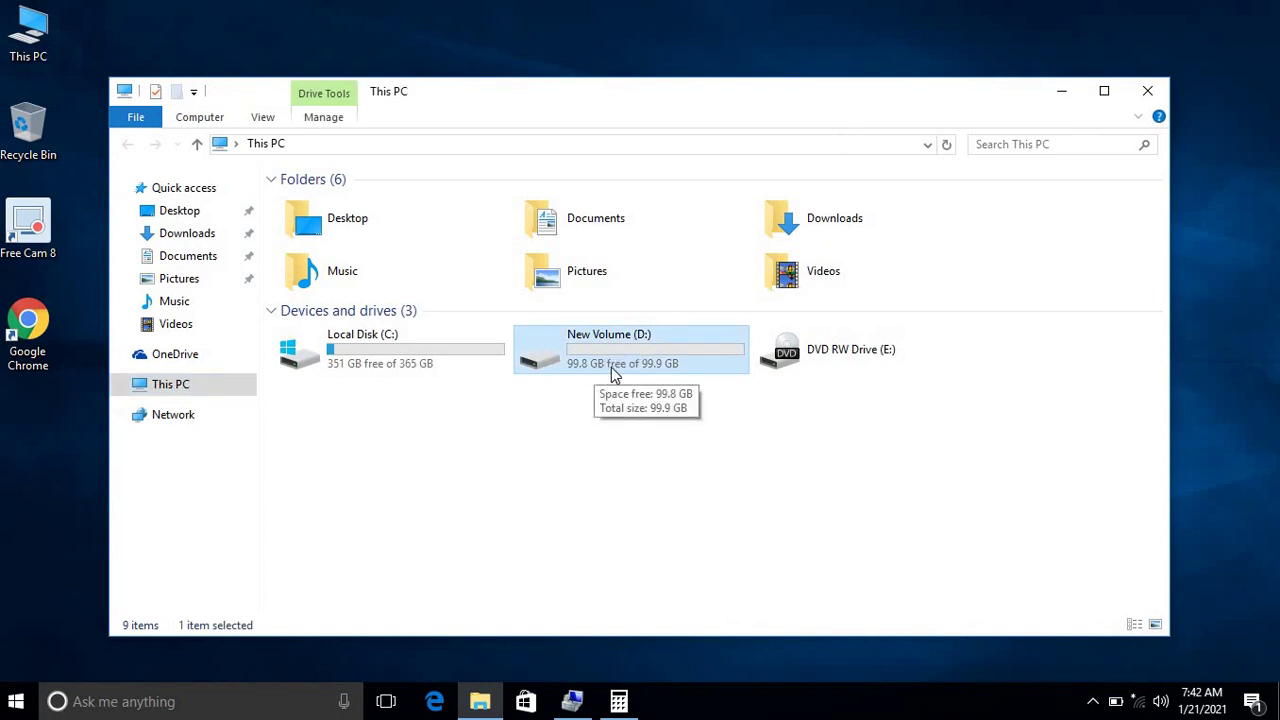
double_click(643, 363)
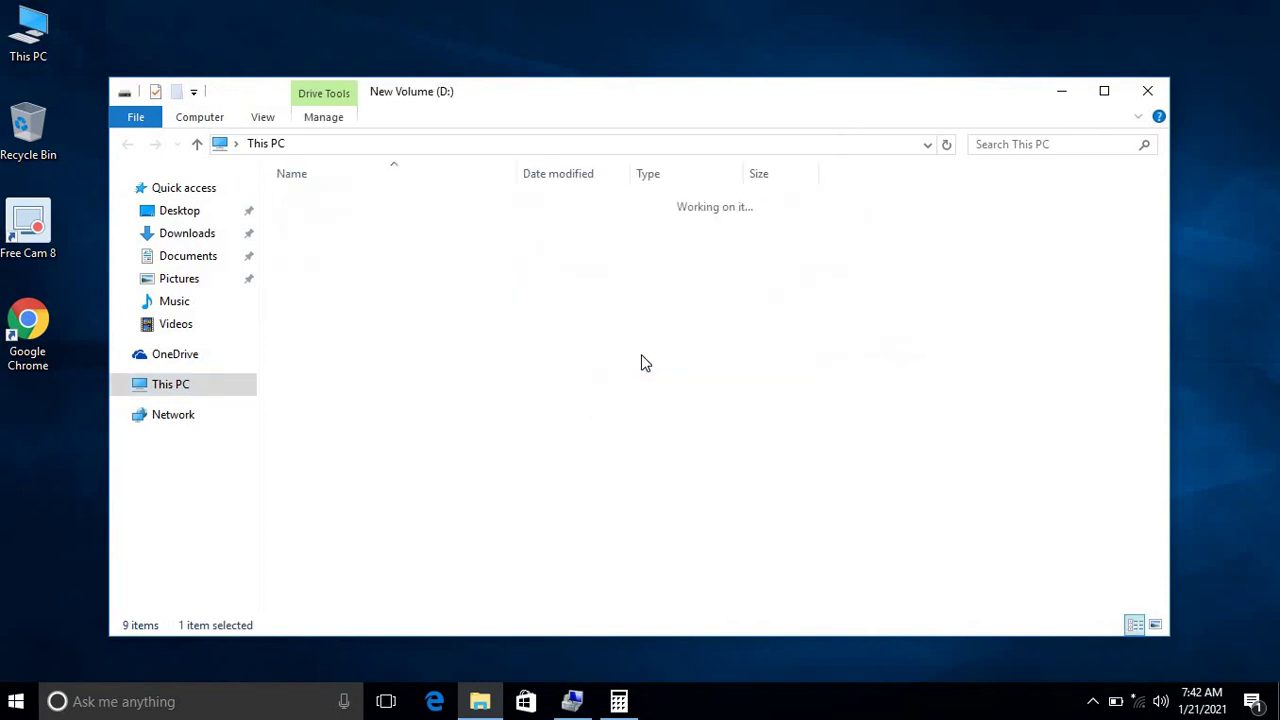
left_click(128, 148)
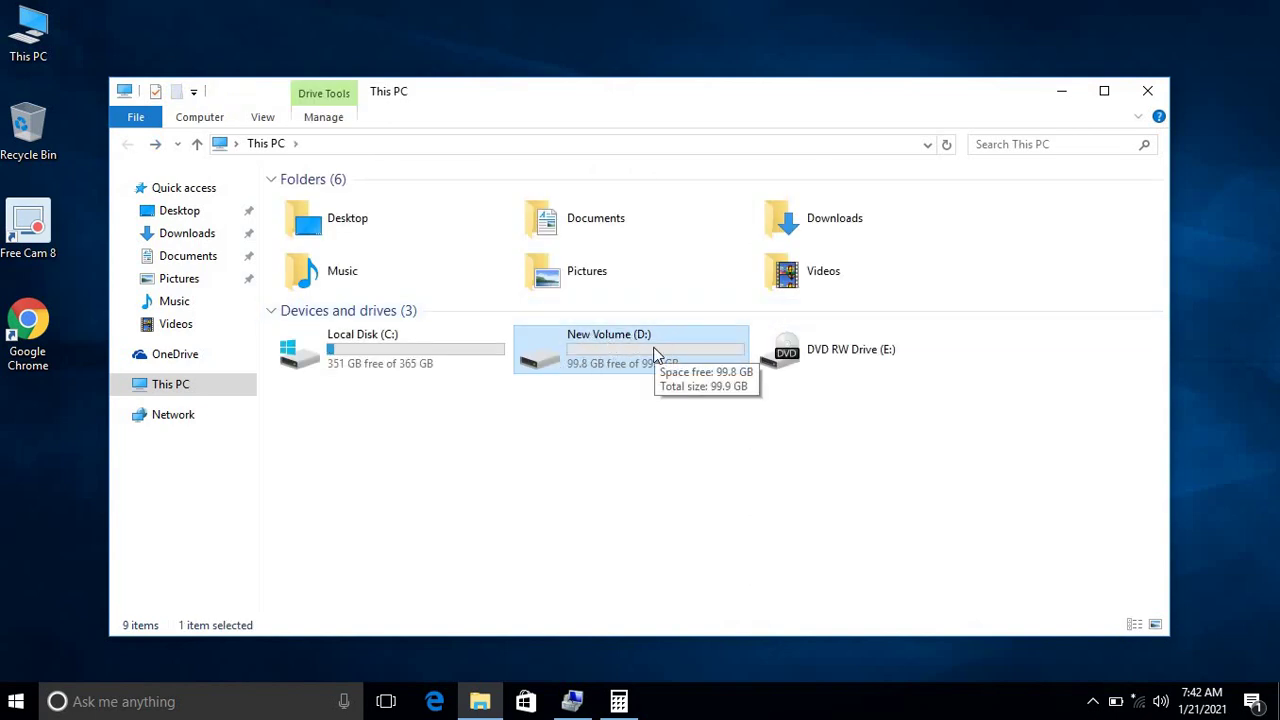
left_click(461, 344)
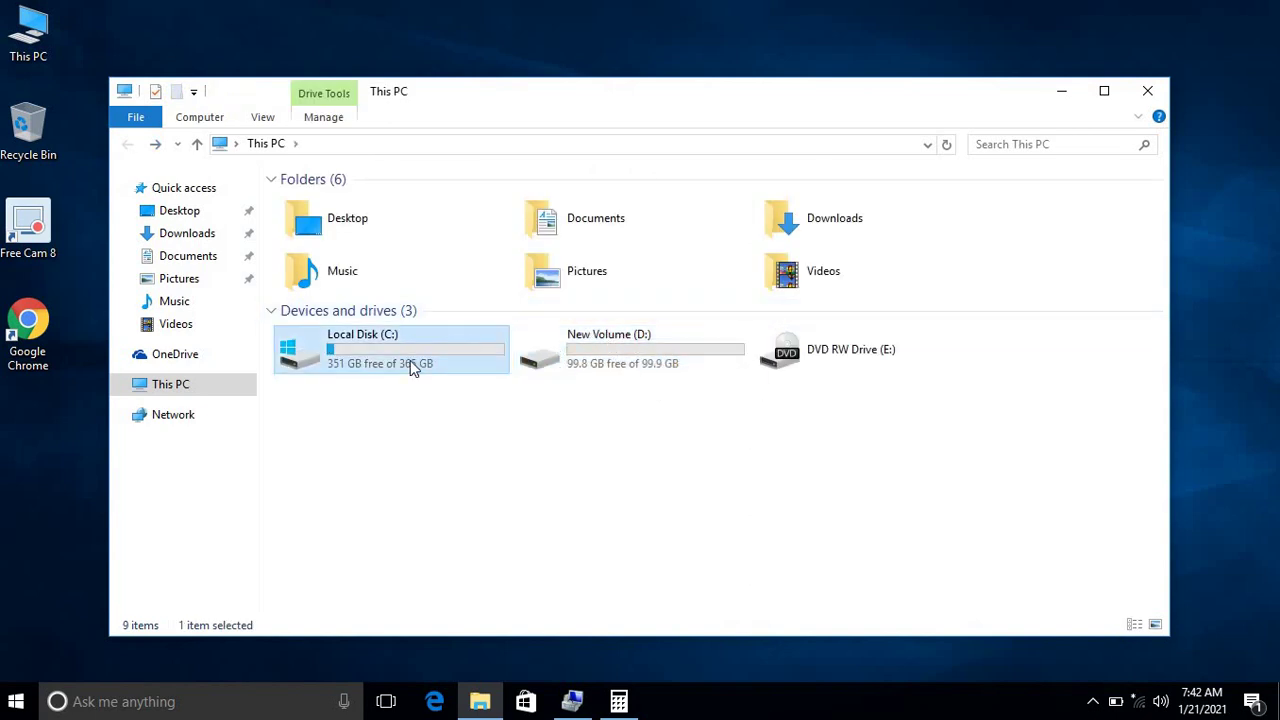
left_click(607, 358)
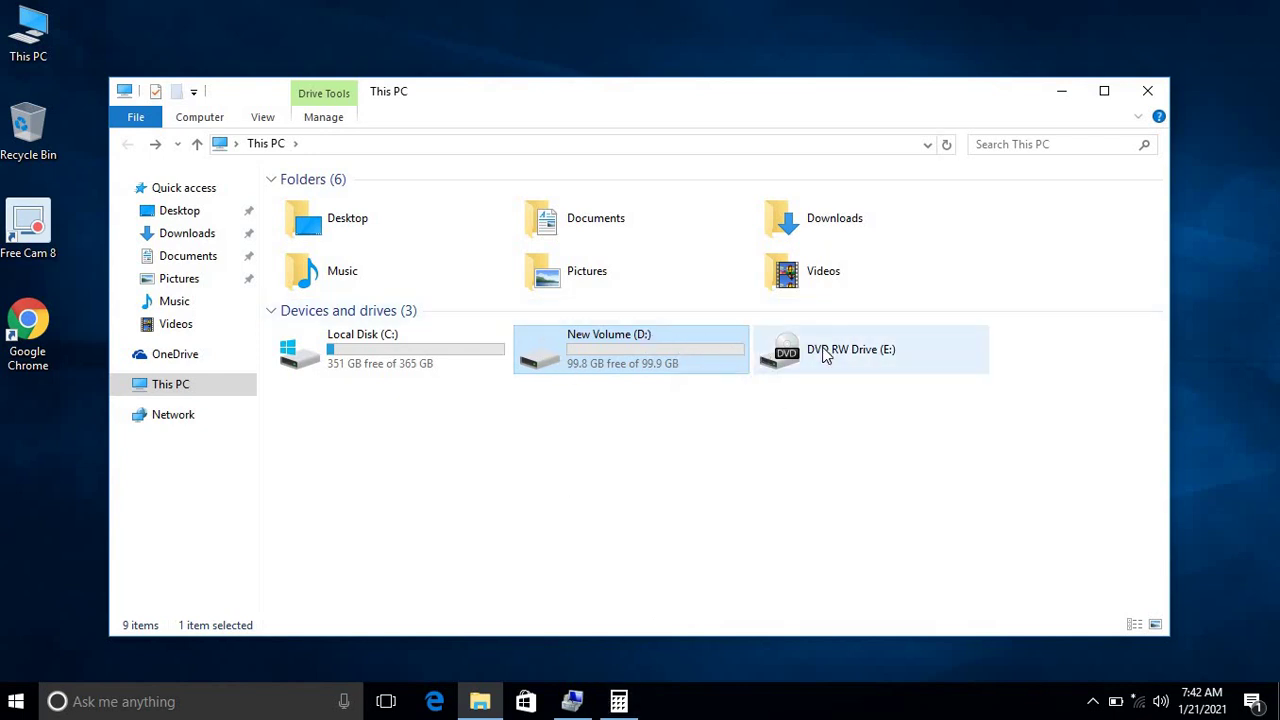
left_click(572, 701)
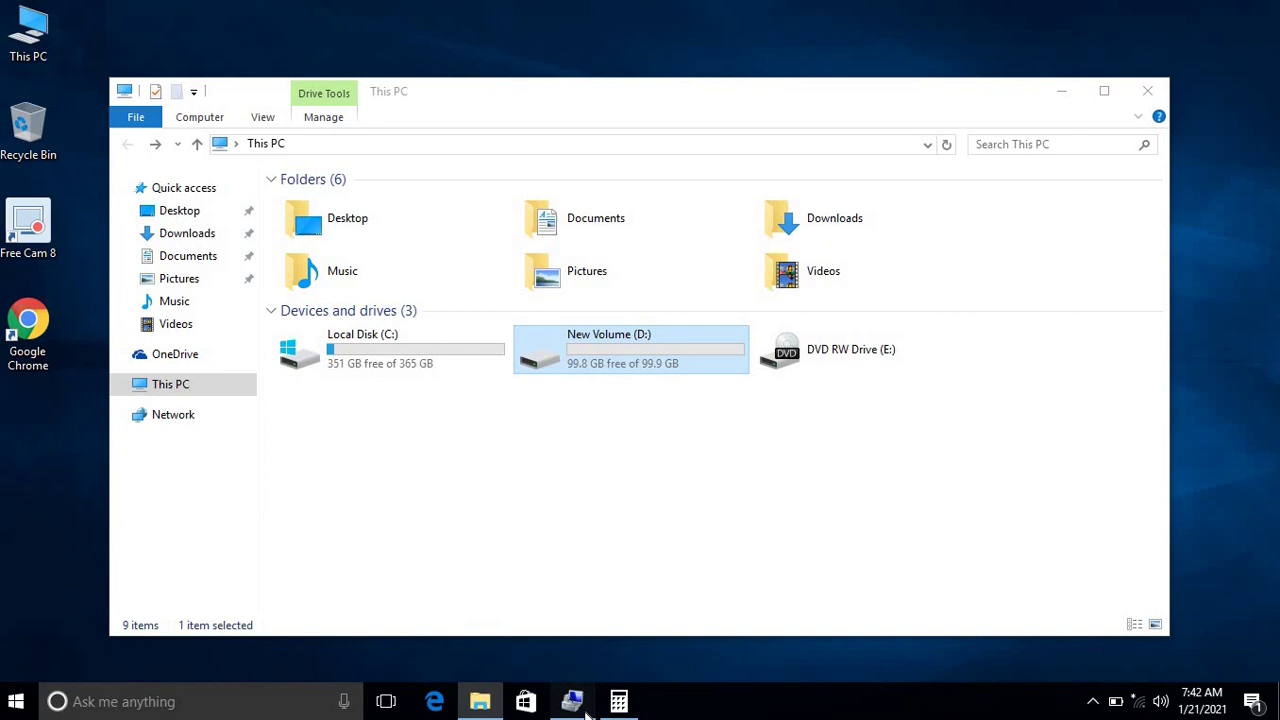
Step: Shrink C: by another 102400 MB, leaving it at 265.21 GB
left_click(588, 451)
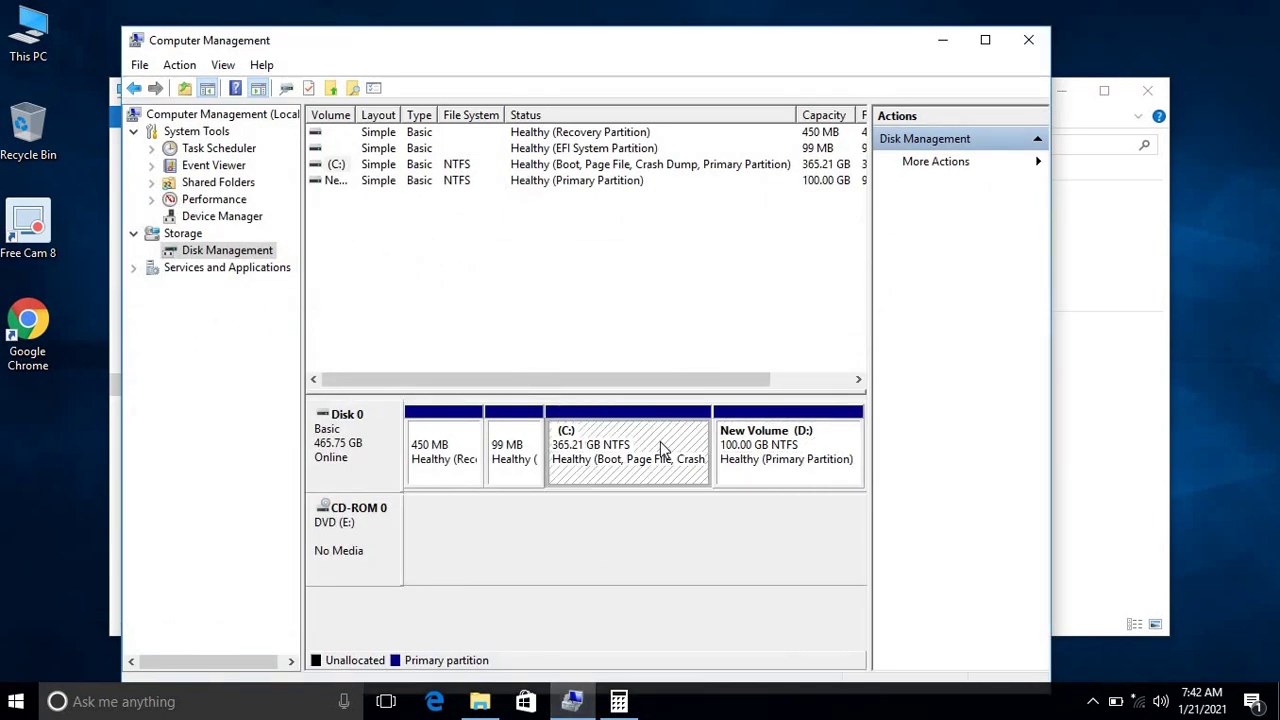
right_click(600, 443)
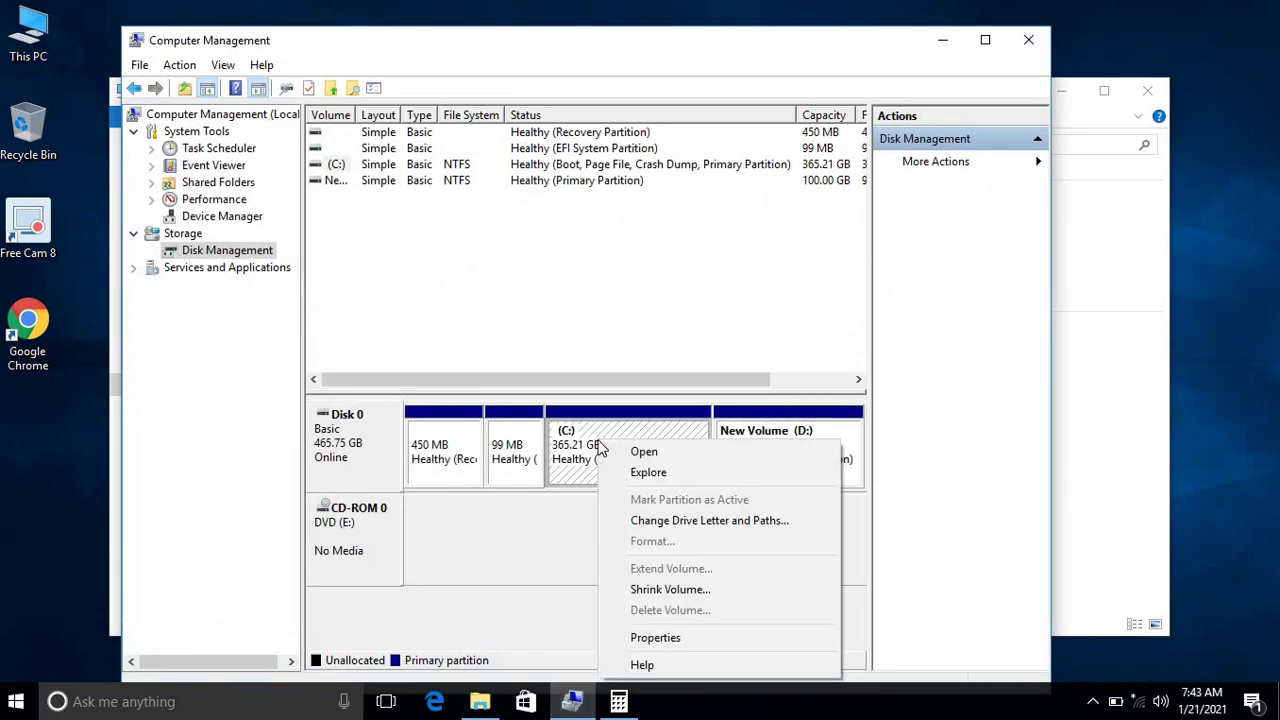
left_click(641, 589)
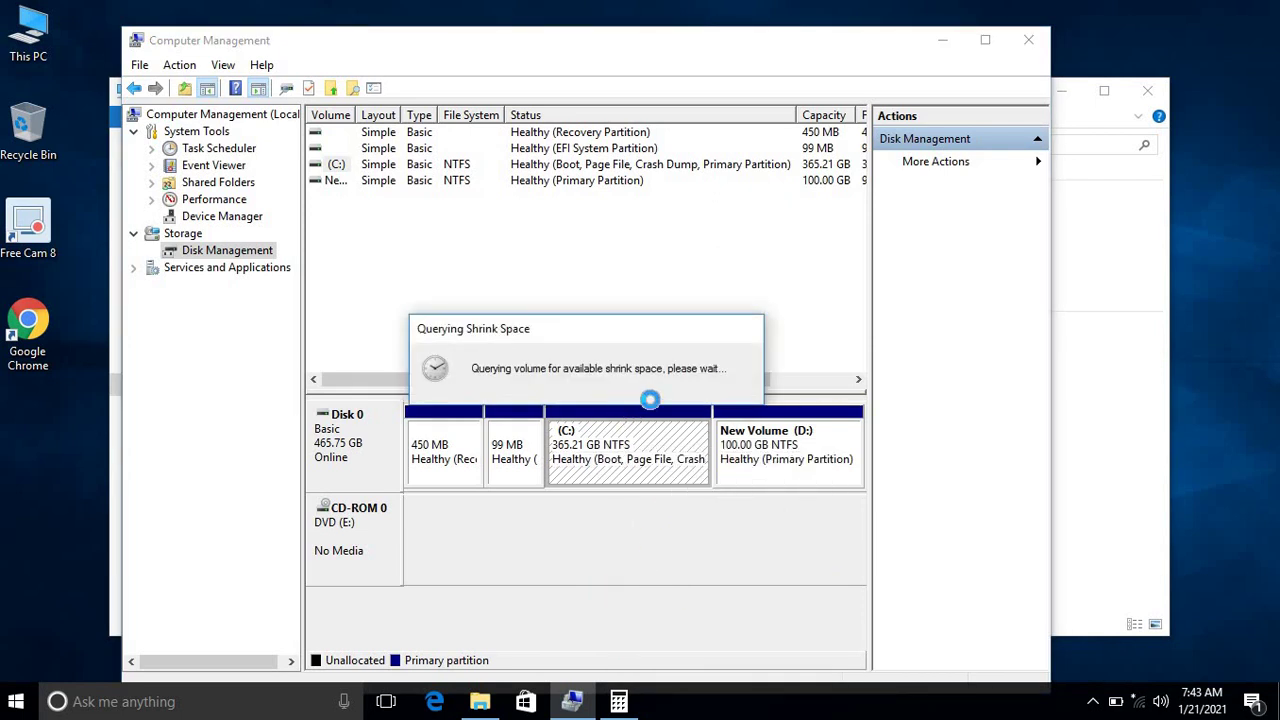
left_click(619, 703)
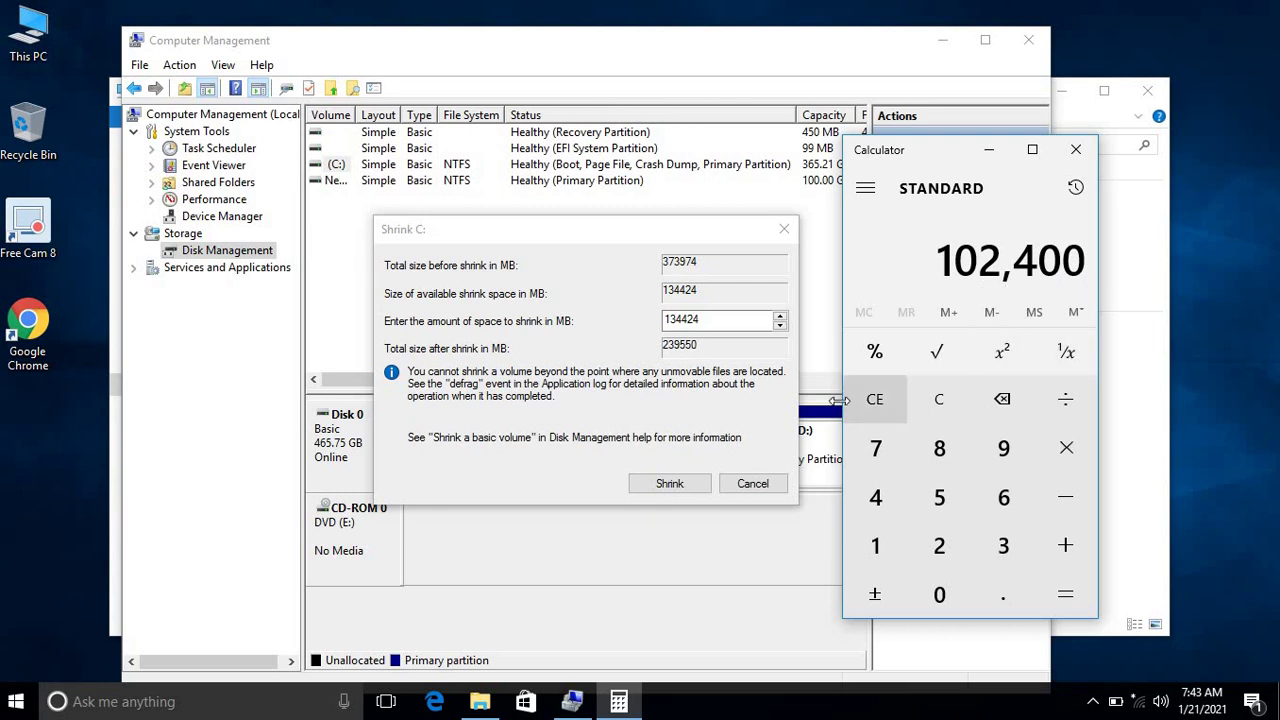
left_click(655, 330)
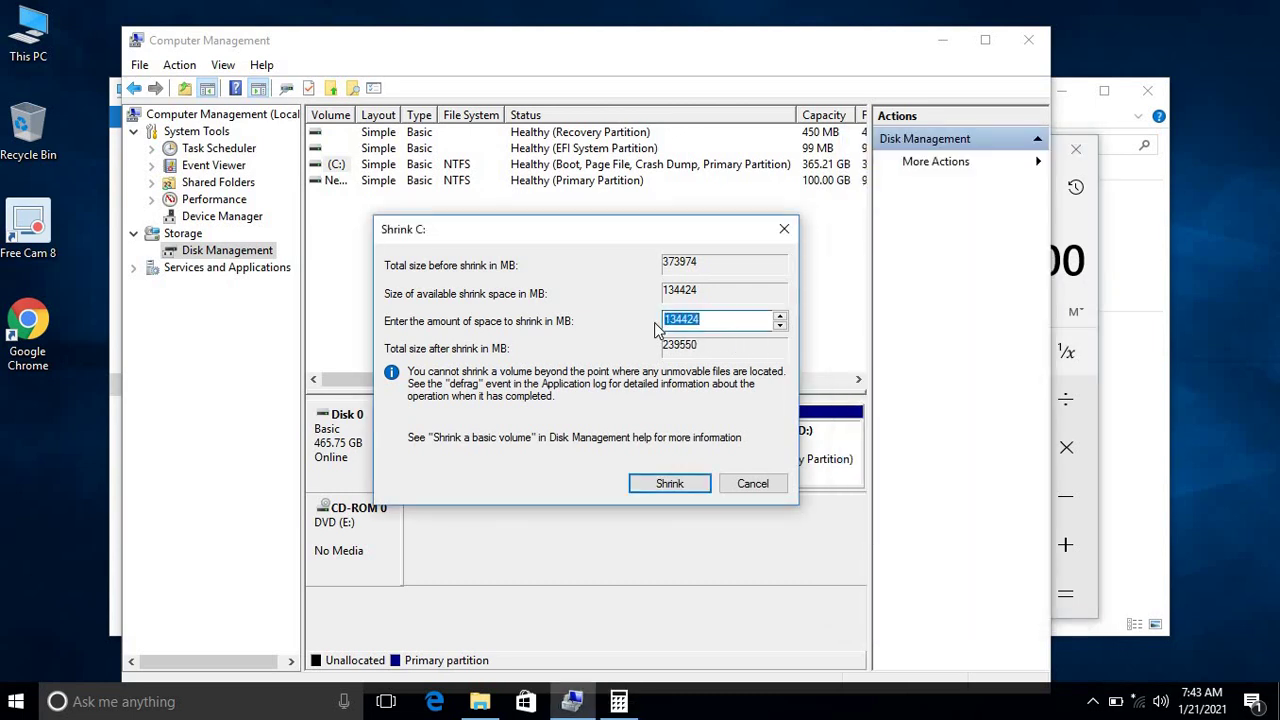
type("102400")
left_click(668, 484)
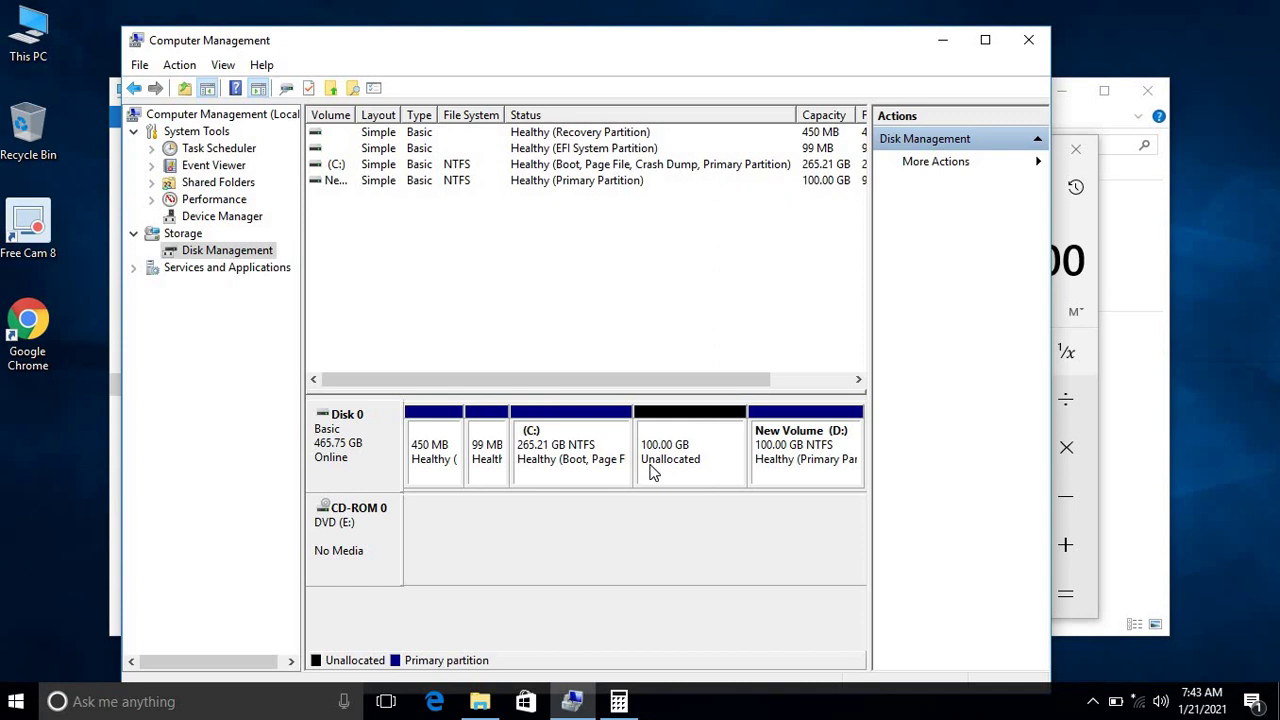
Step: Start a New Simple Volume on the unallocated space with the full 102399 MB size
left_click(696, 455)
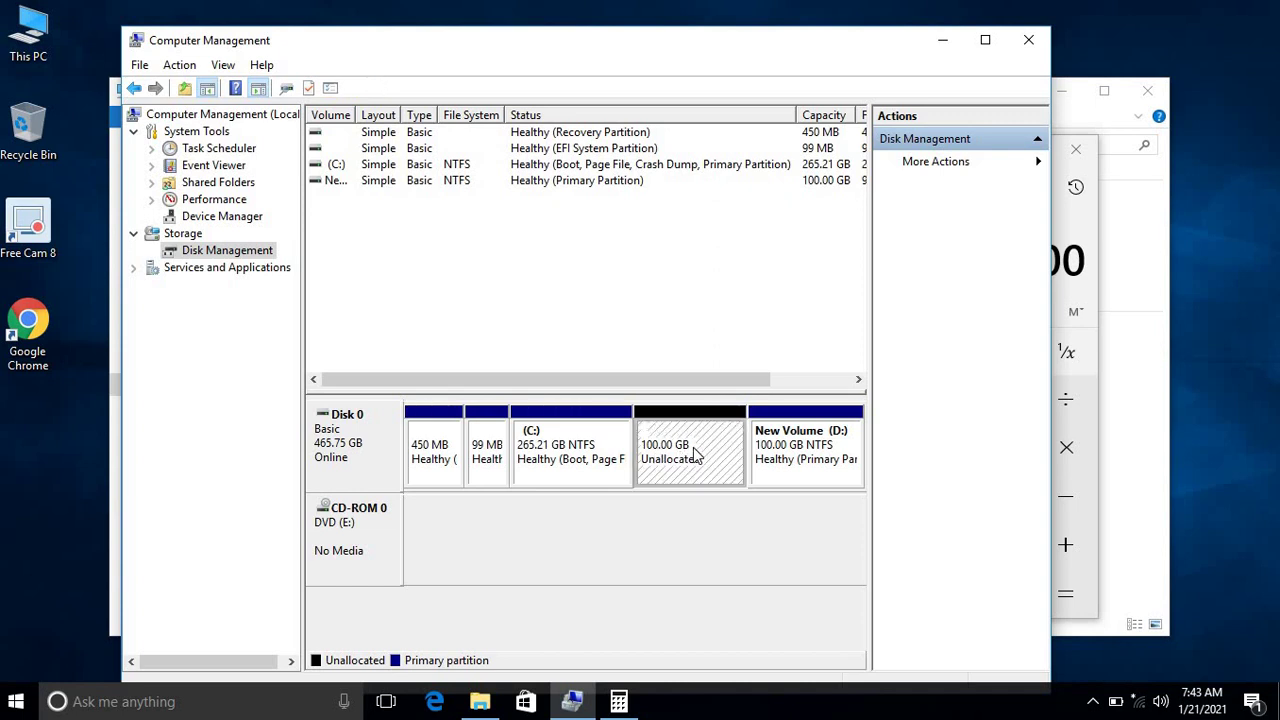
right_click(697, 457)
left_click(737, 460)
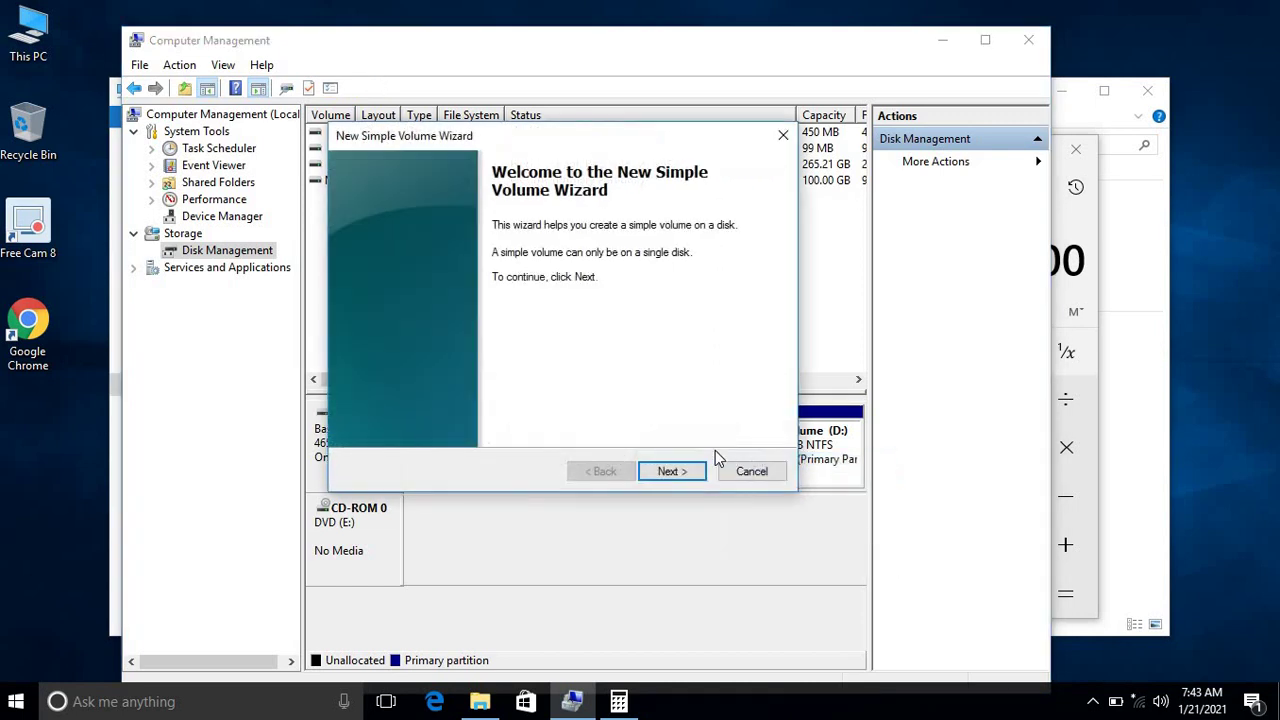
left_click(752, 471)
right_click(662, 445)
left_click(692, 458)
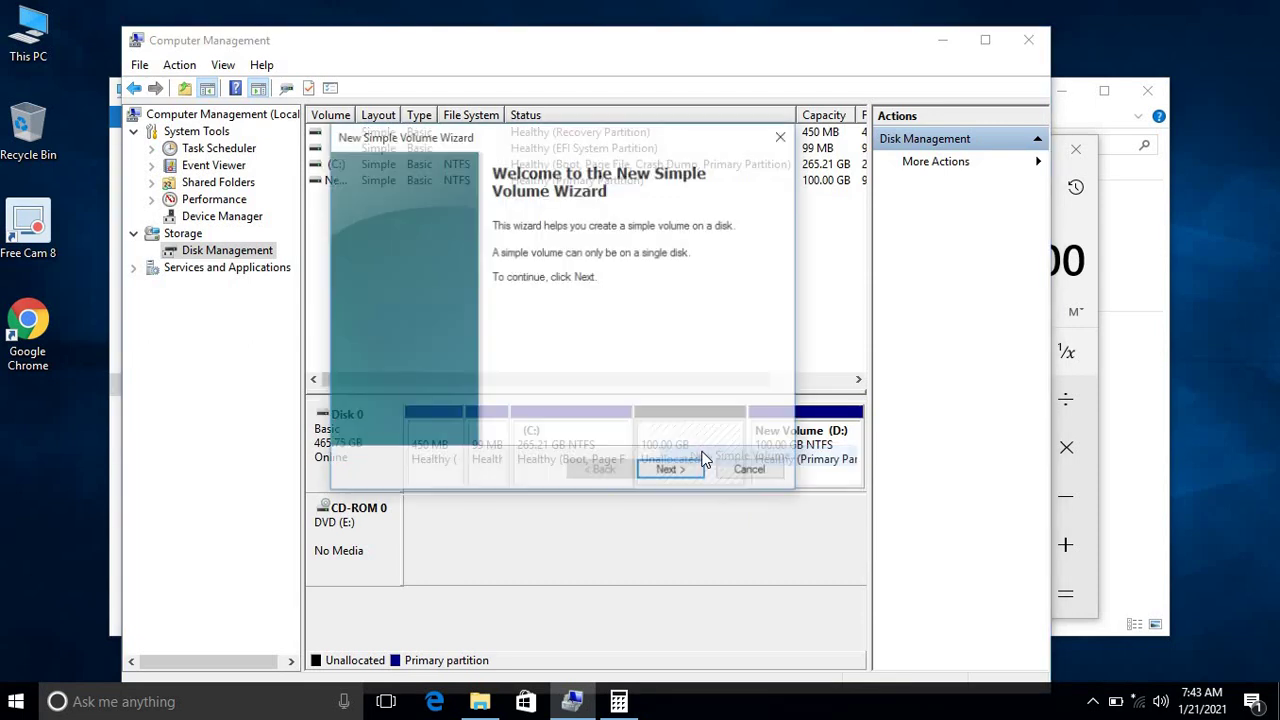
left_click(670, 471)
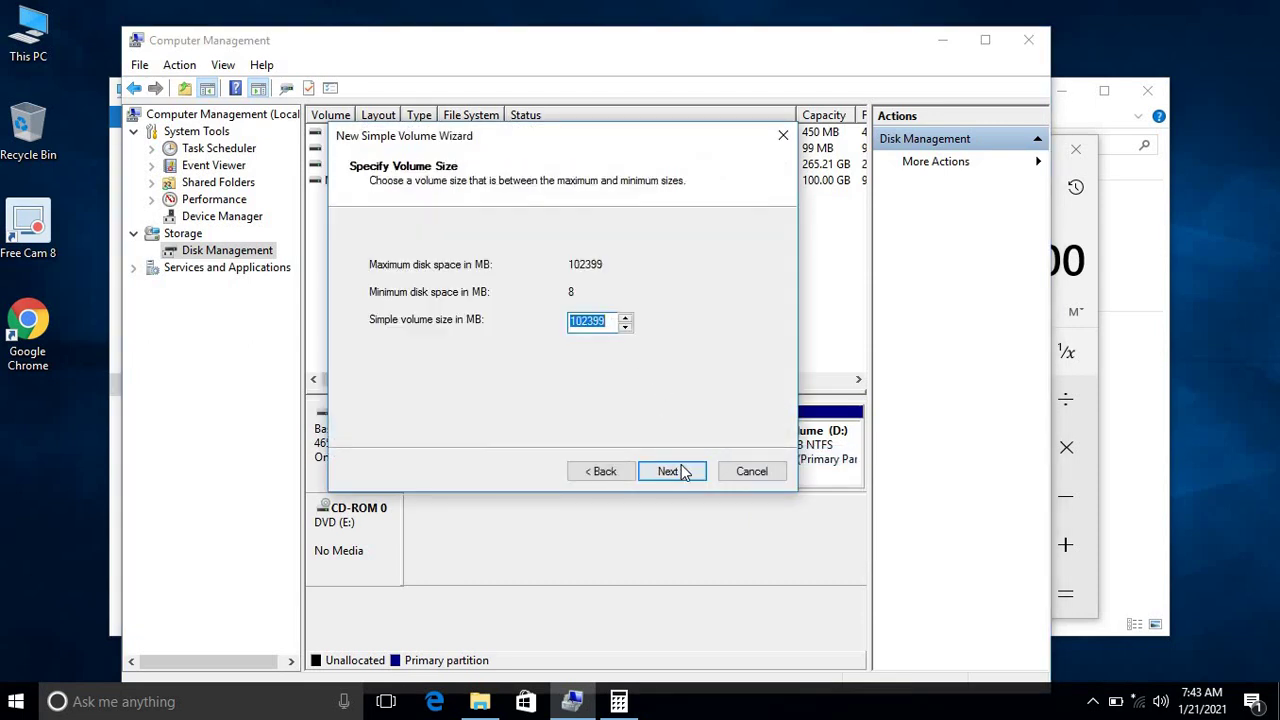
left_click(683, 471)
Step: Assign drive letter F, keep NTFS formatting, and finish creating the volume
left_click(650, 267)
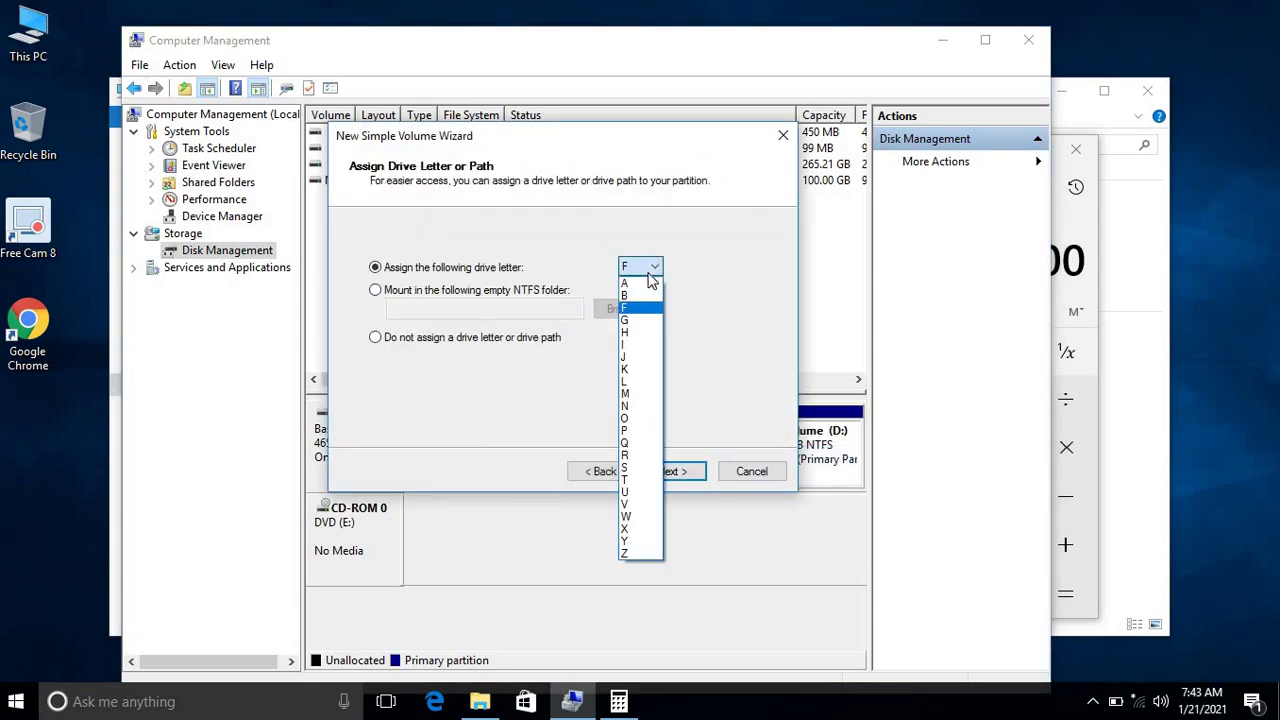
left_click(634, 309)
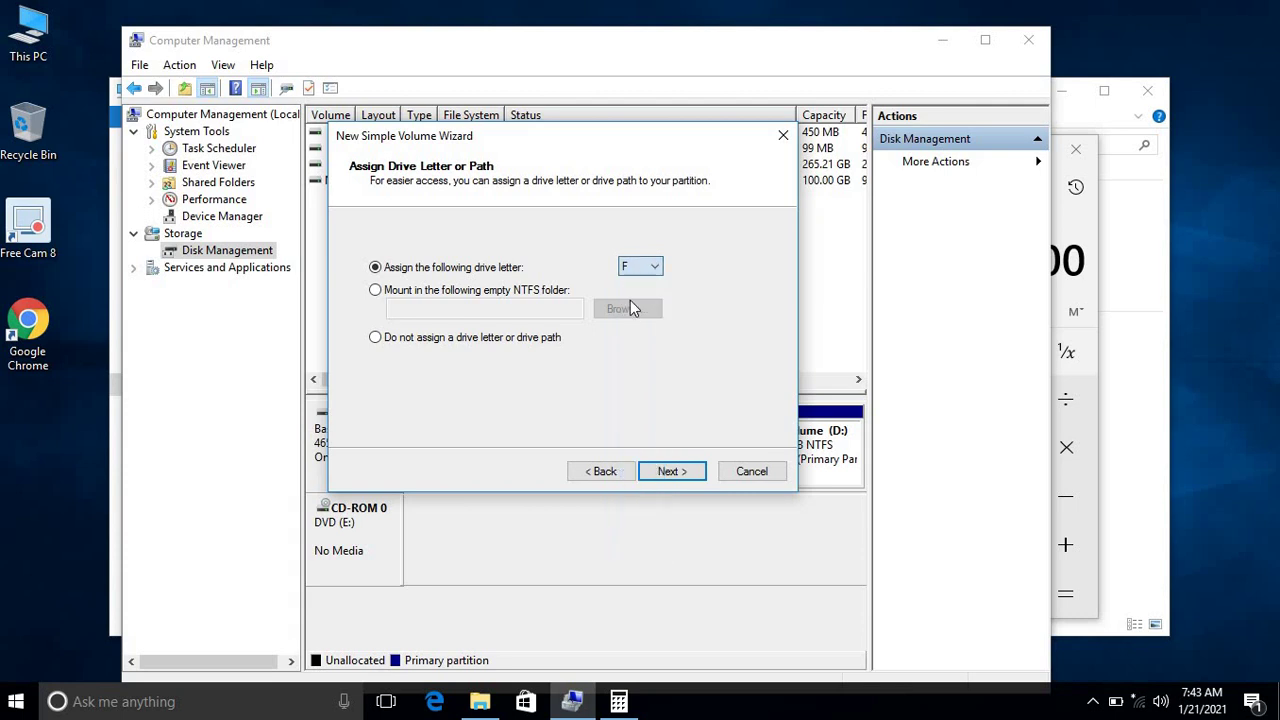
left_click(649, 268)
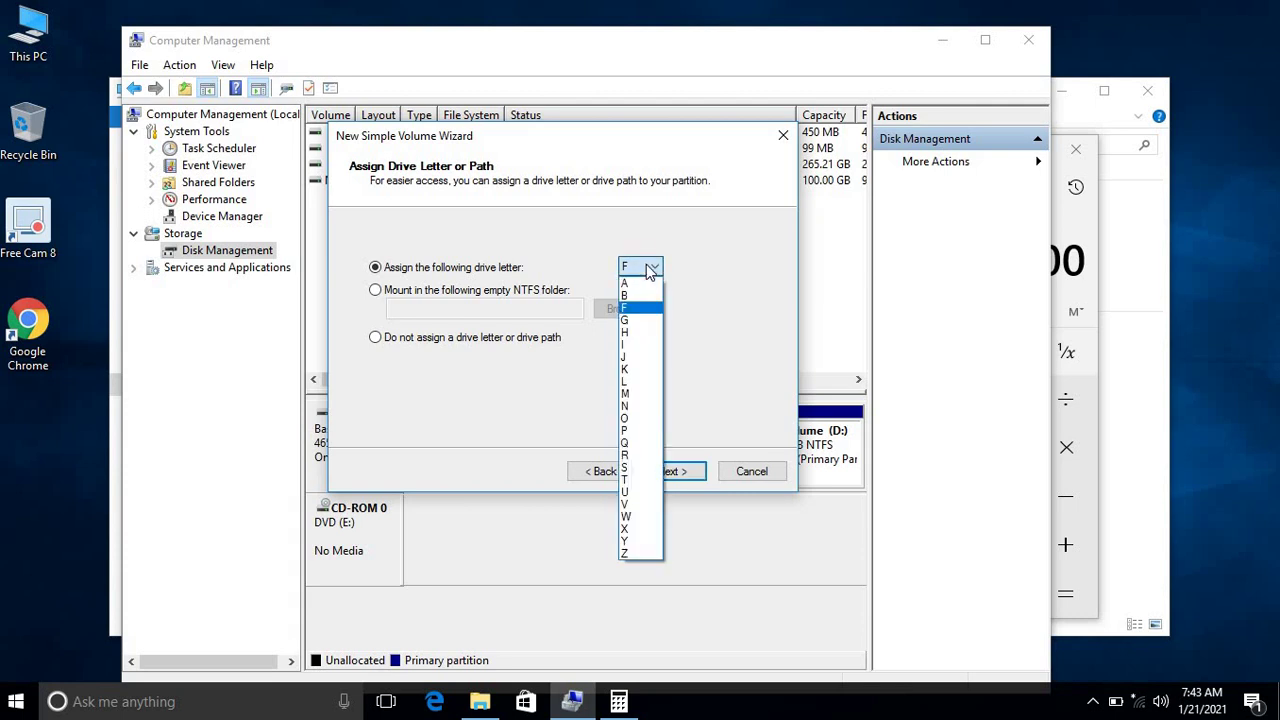
left_click(650, 272)
left_click(678, 472)
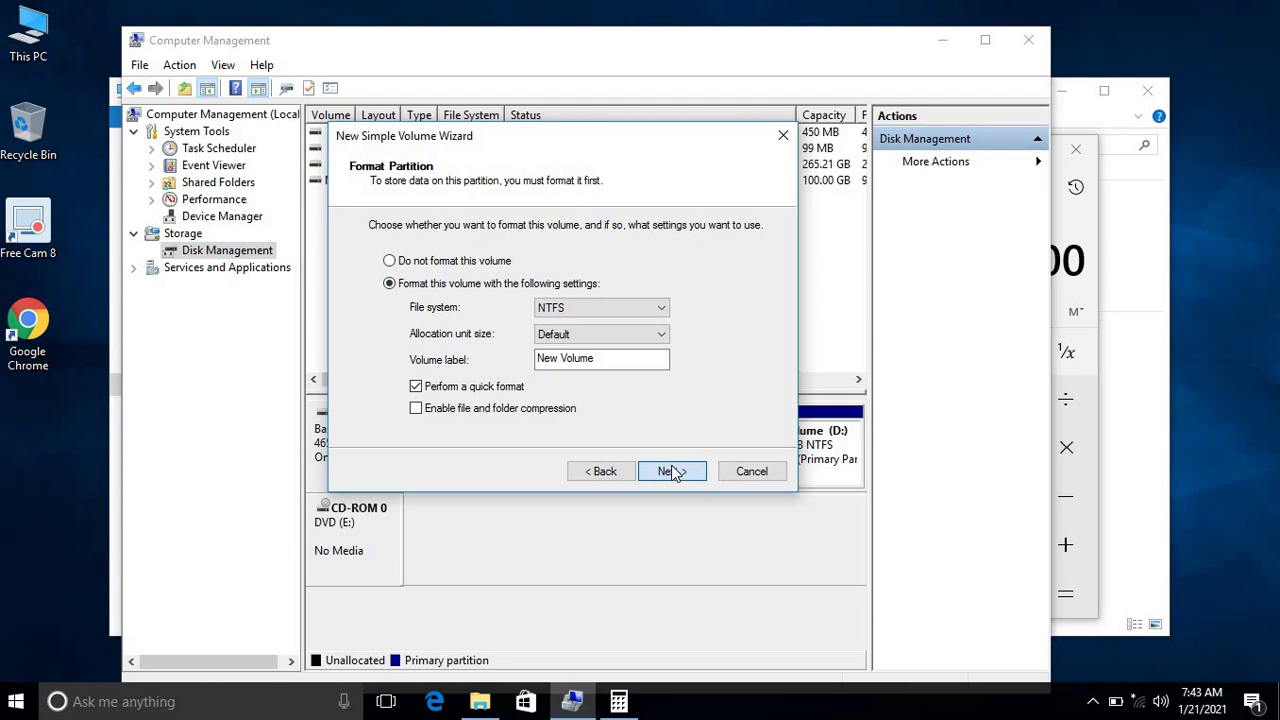
left_click(672, 472)
left_click(652, 472)
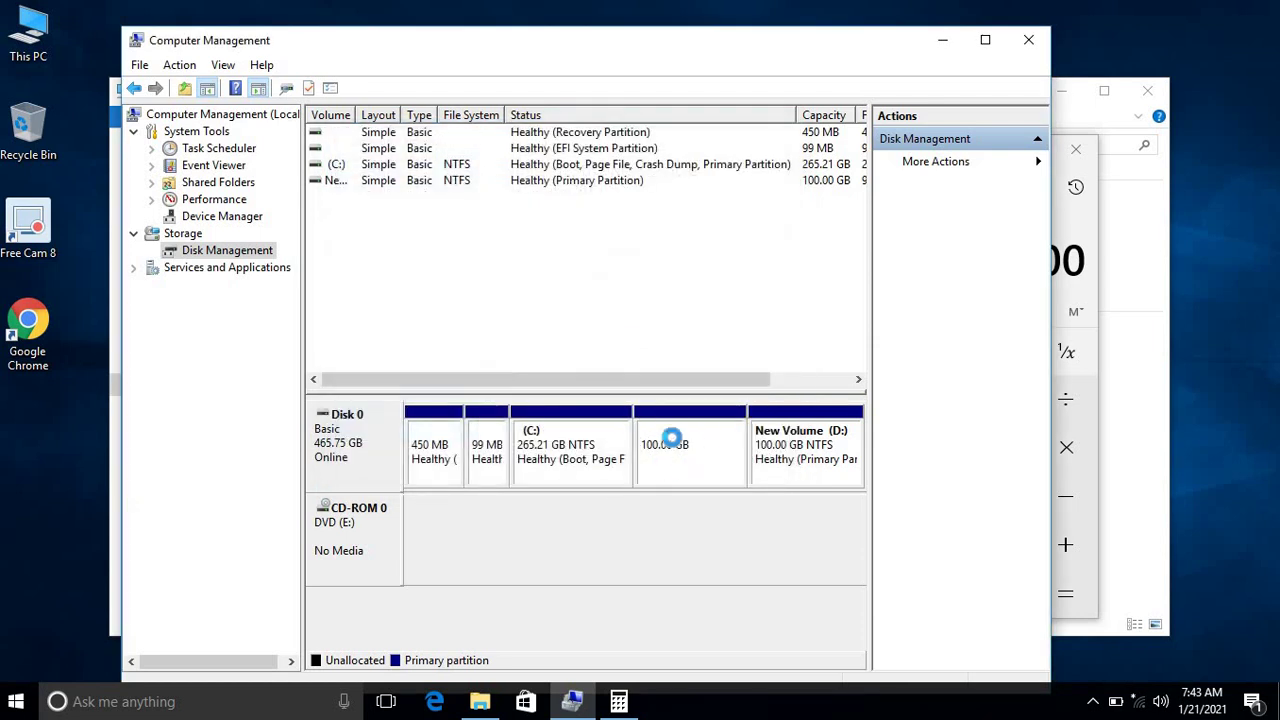
left_click(695, 427)
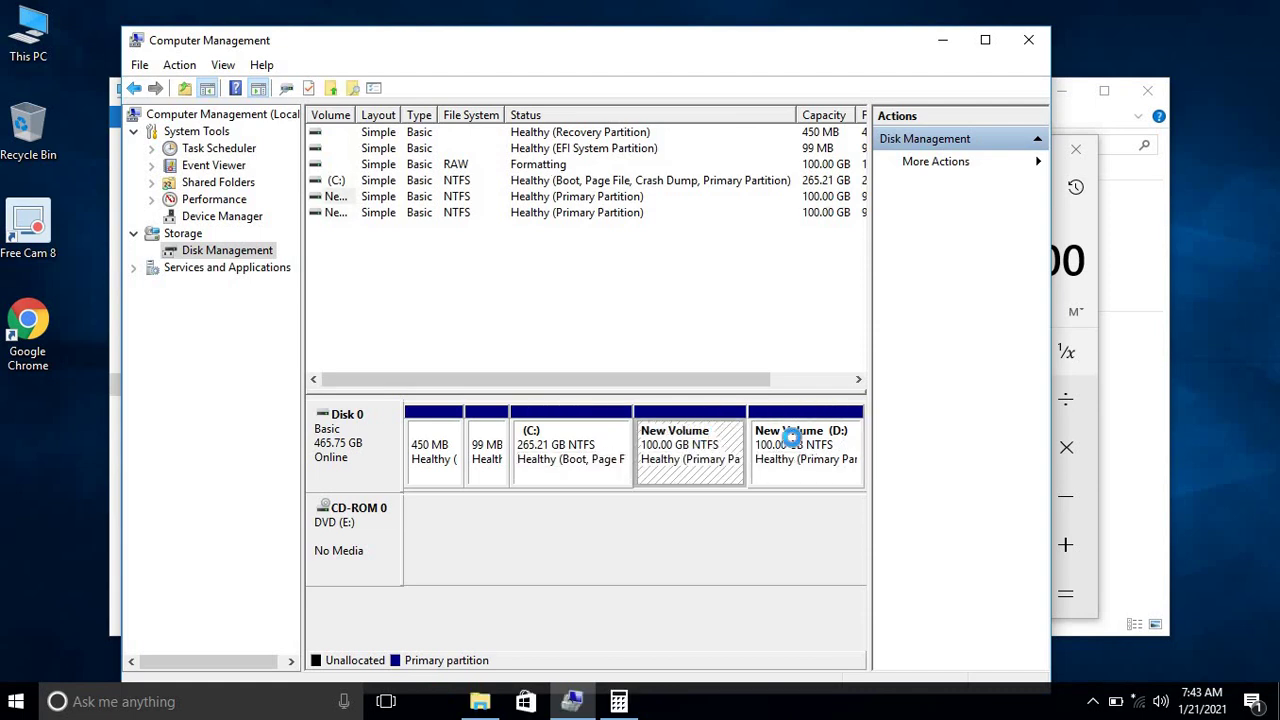
Step: Bring This PC forward and compare the sizes of Local Disk (C:), New Volume (D:) and New Volume (F:)
left_click(1036, 42)
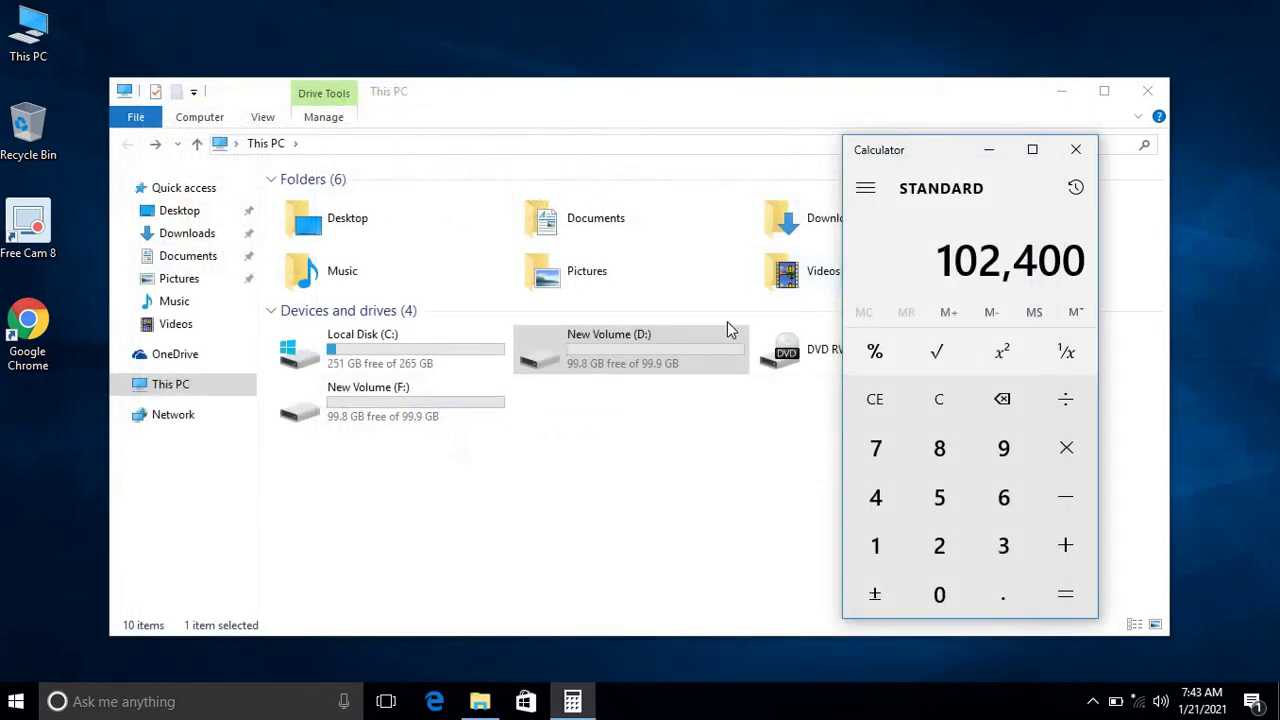
left_click(542, 365)
left_click(435, 364)
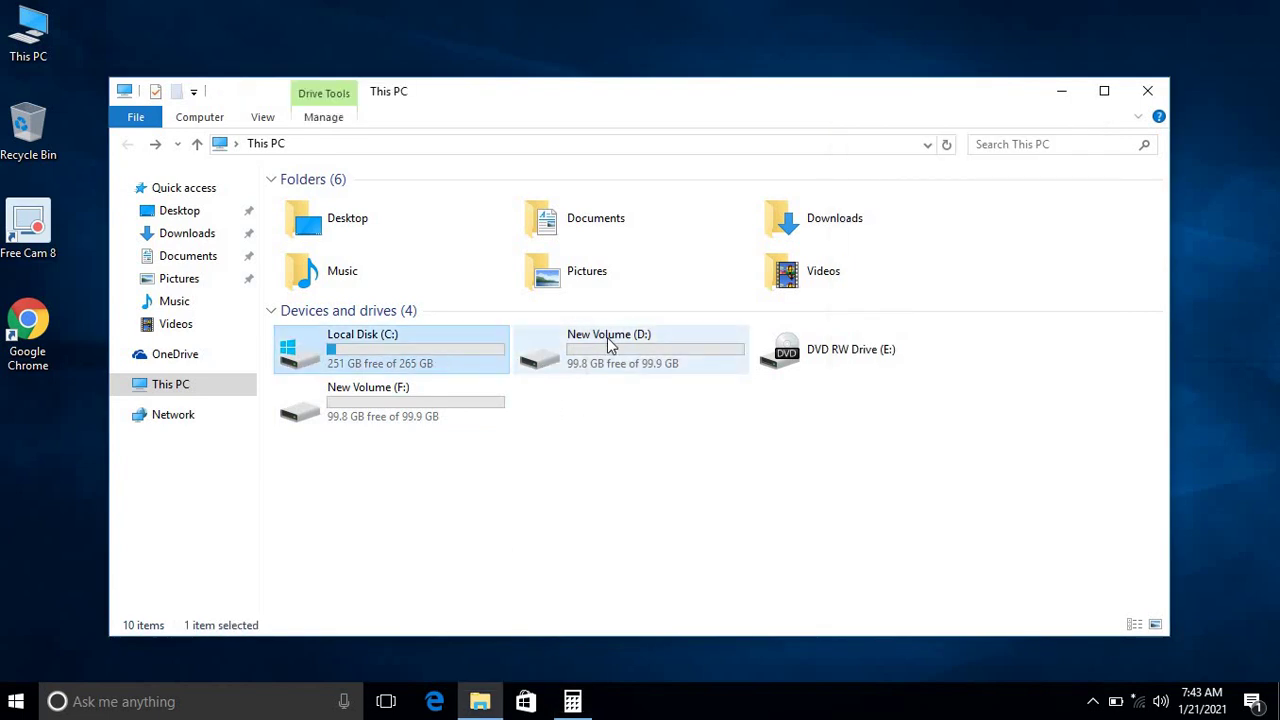
left_click(607, 337)
left_click(426, 407)
left_click(646, 426)
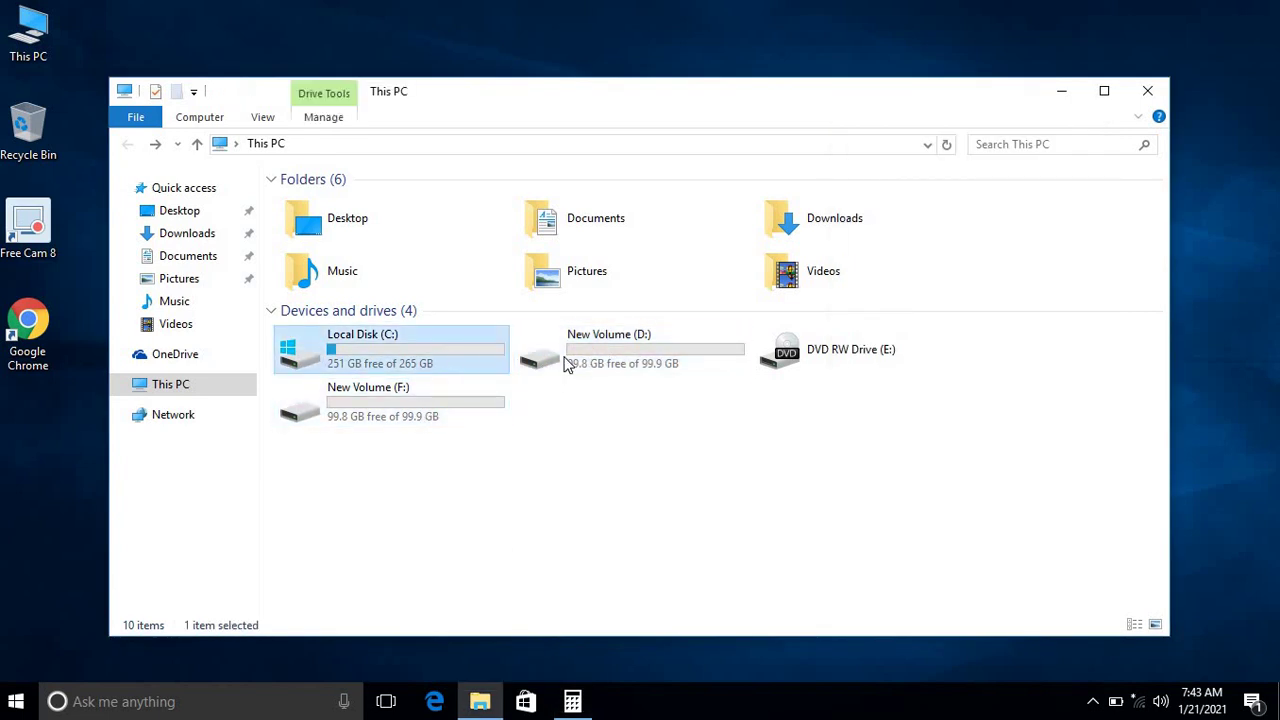
left_click(610, 360)
key("Left")
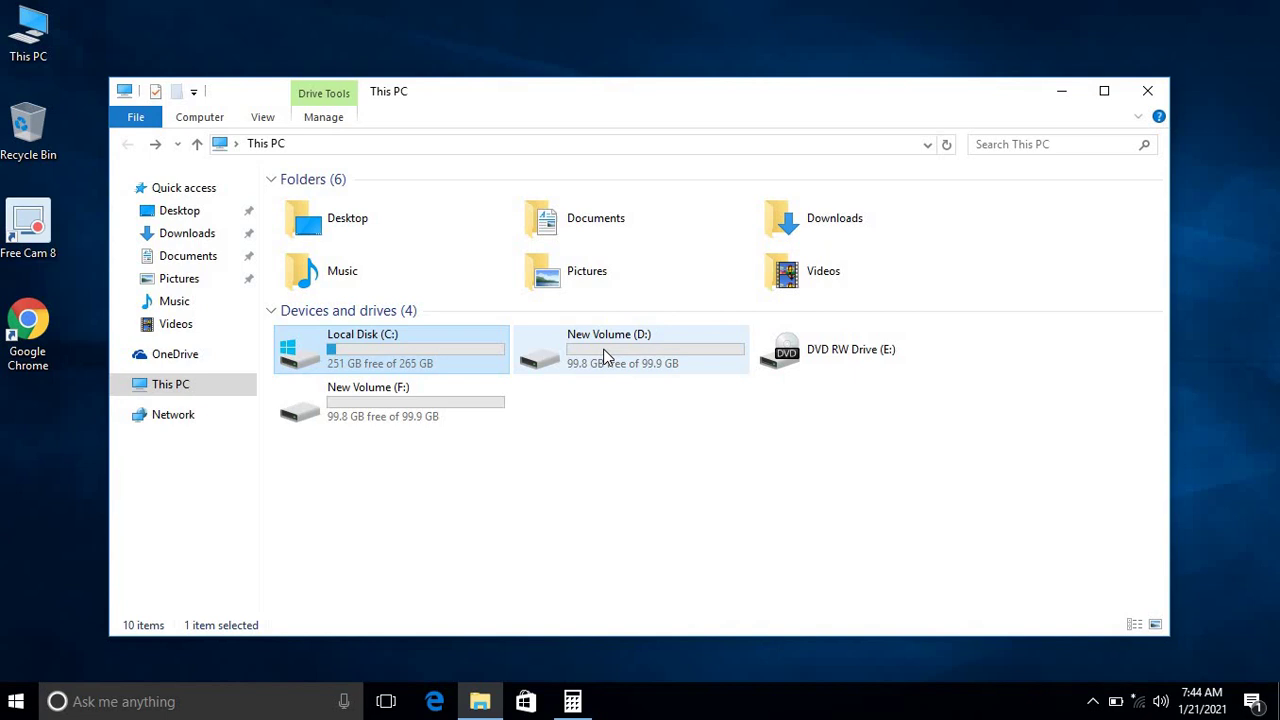
left_click(605, 355)
left_click(471, 366)
left_click(591, 368)
left_click(418, 358)
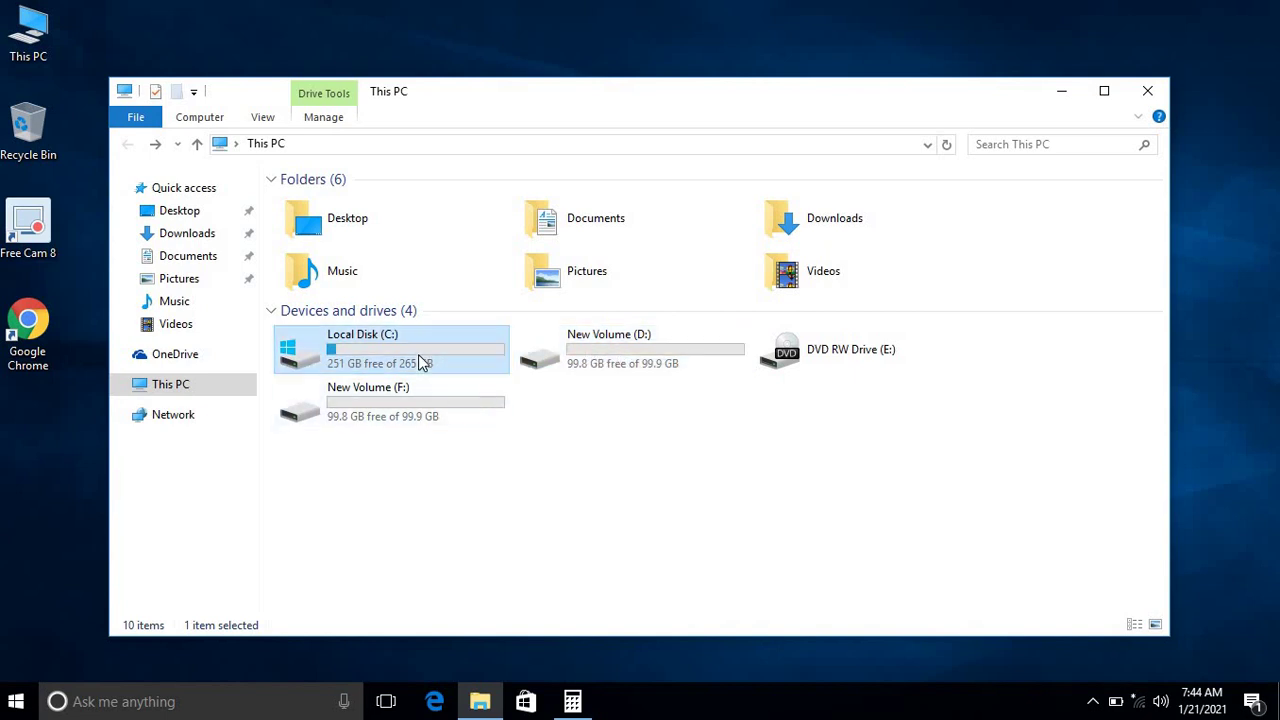
left_click(607, 347)
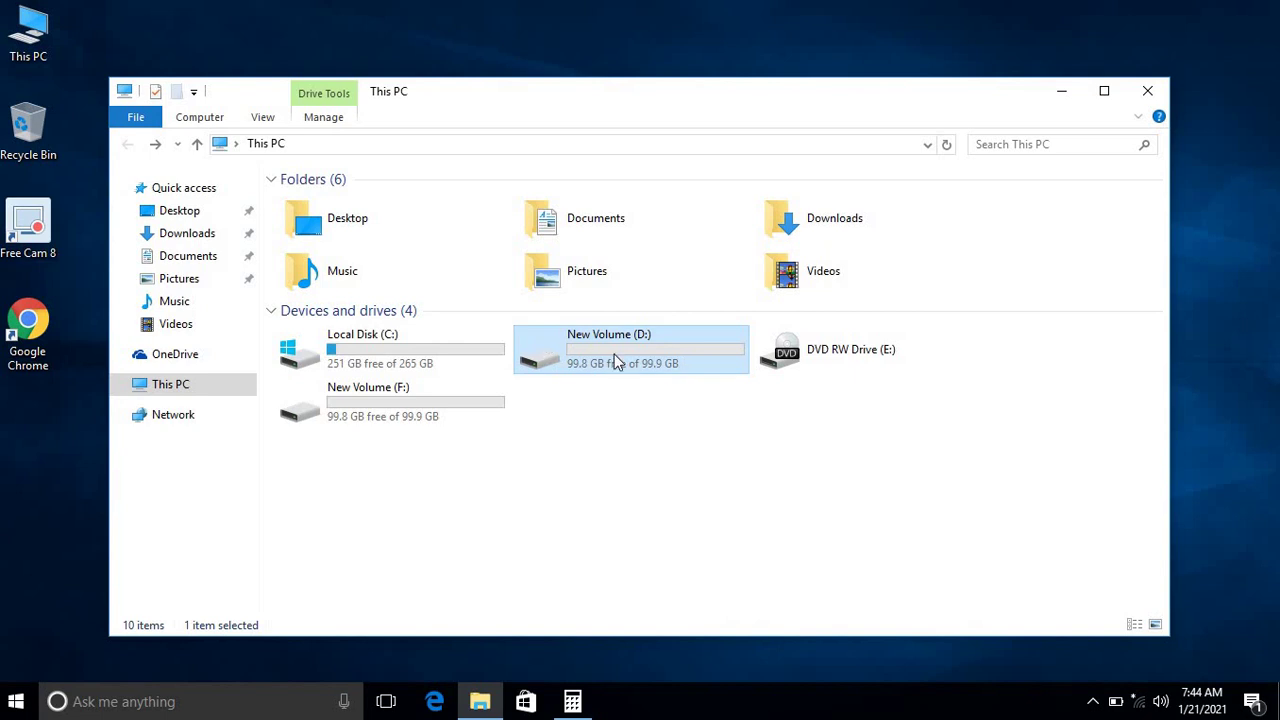
left_click(385, 405)
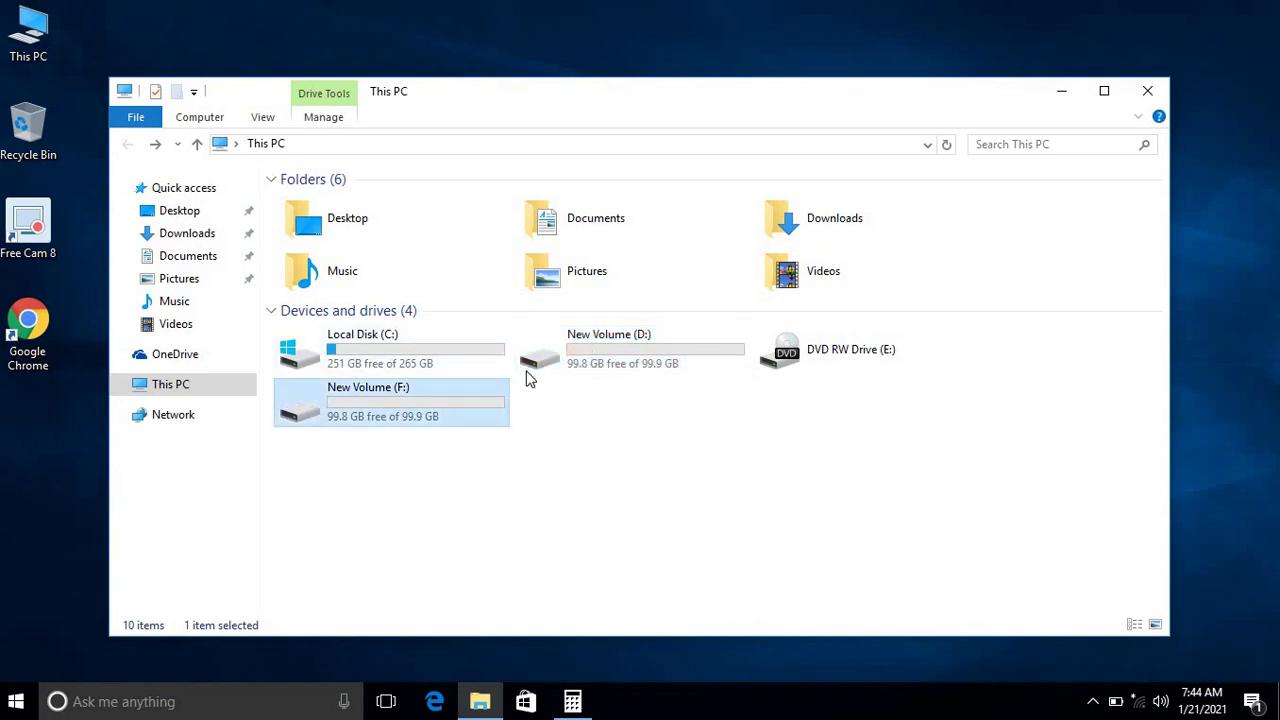
left_click(600, 355)
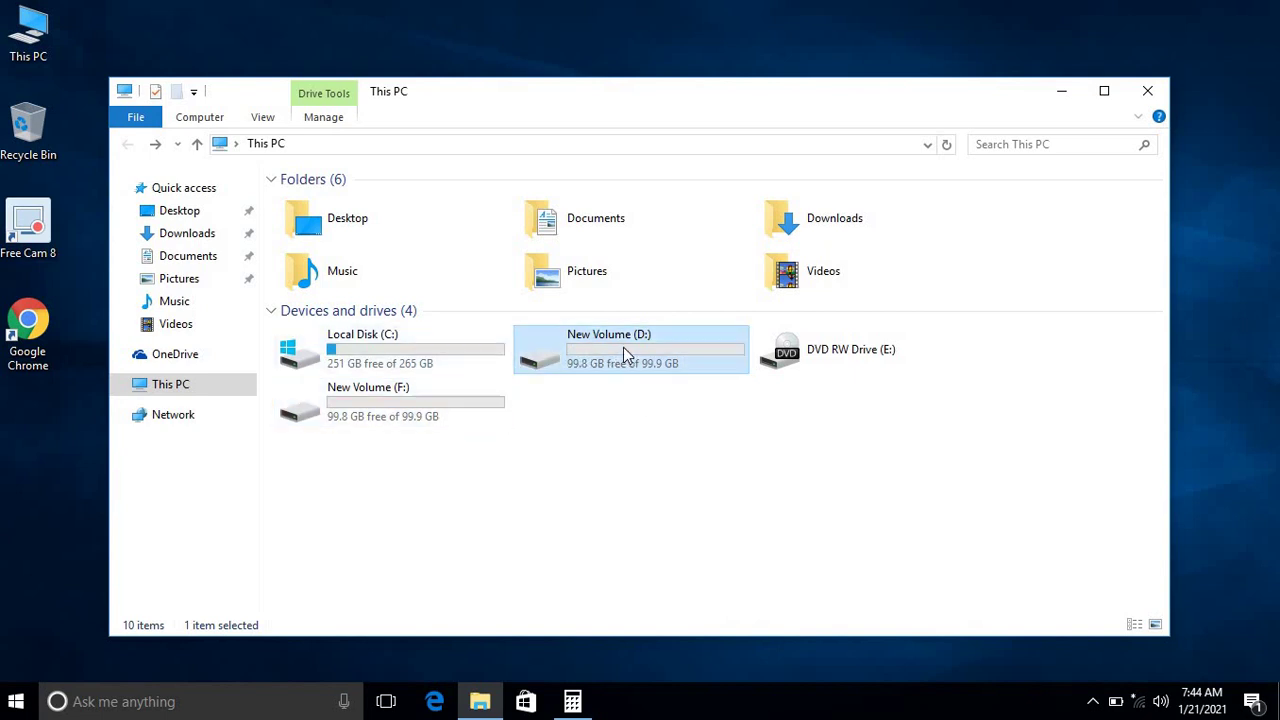
left_click(470, 365)
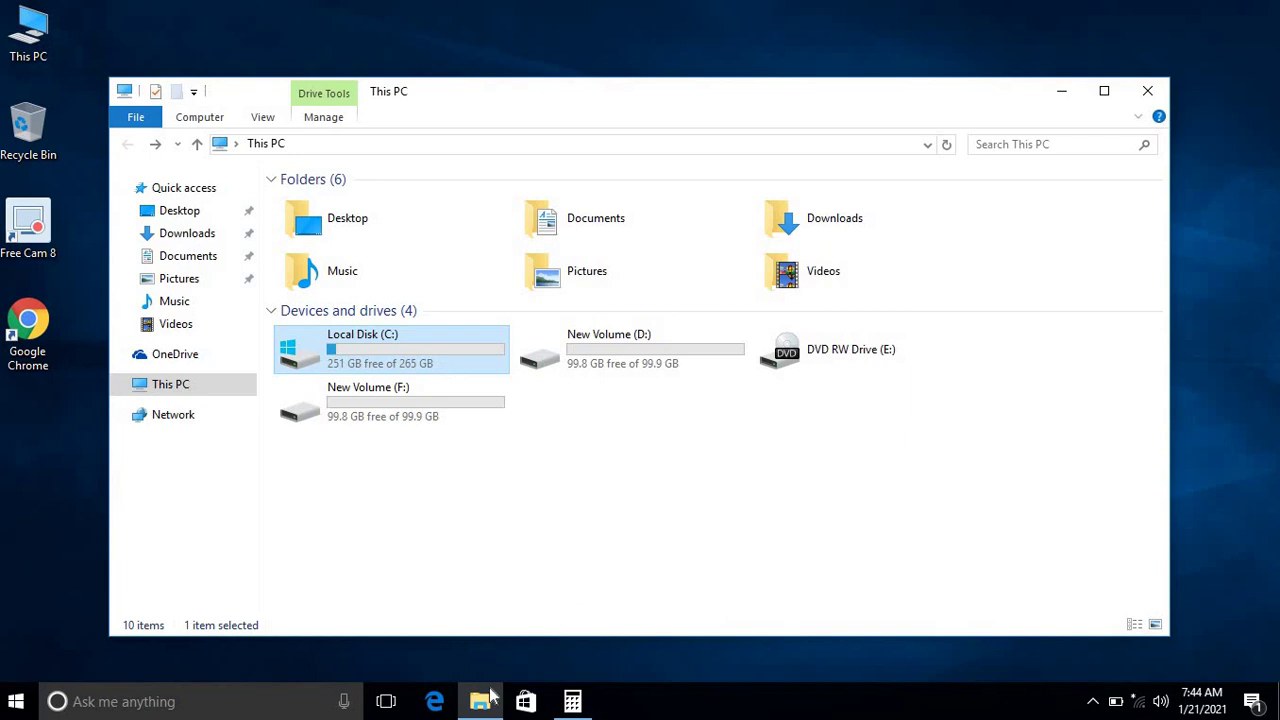
Step: From This PC, open Computer Management and switch to the Disk Management view
left_click(1144, 98)
double_click(28, 35)
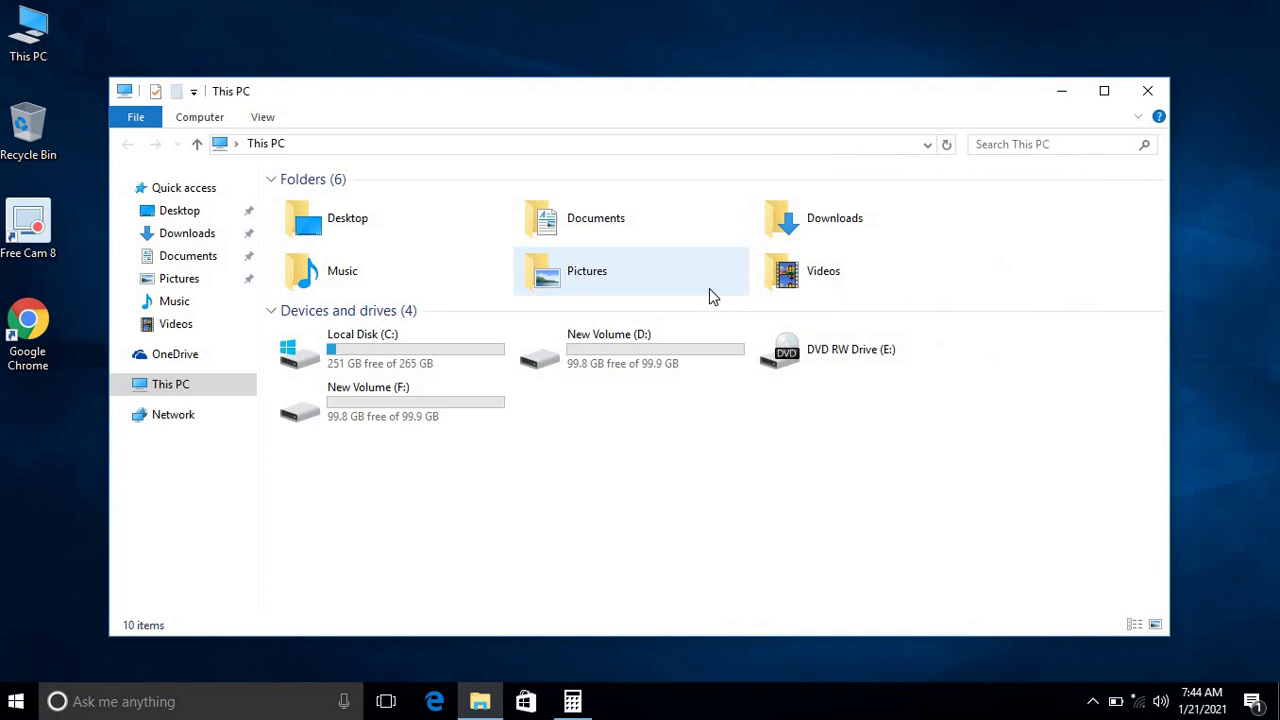
right_click(206, 387)
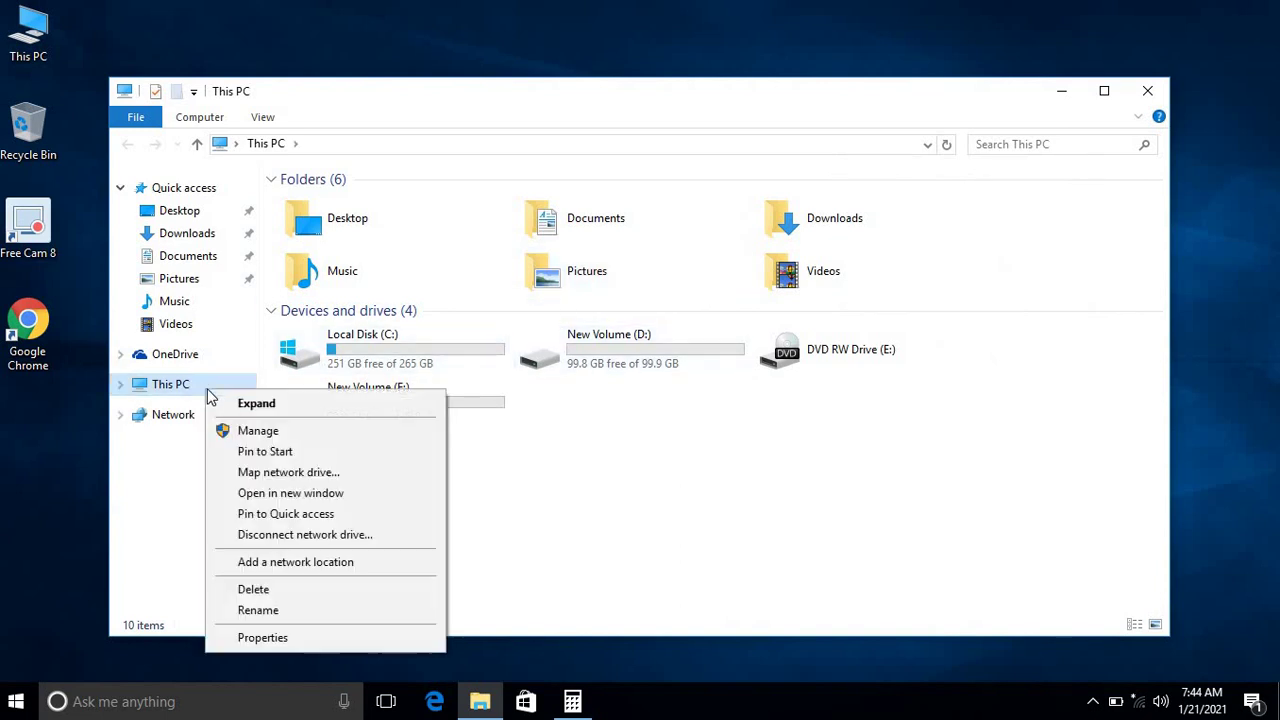
left_click(250, 431)
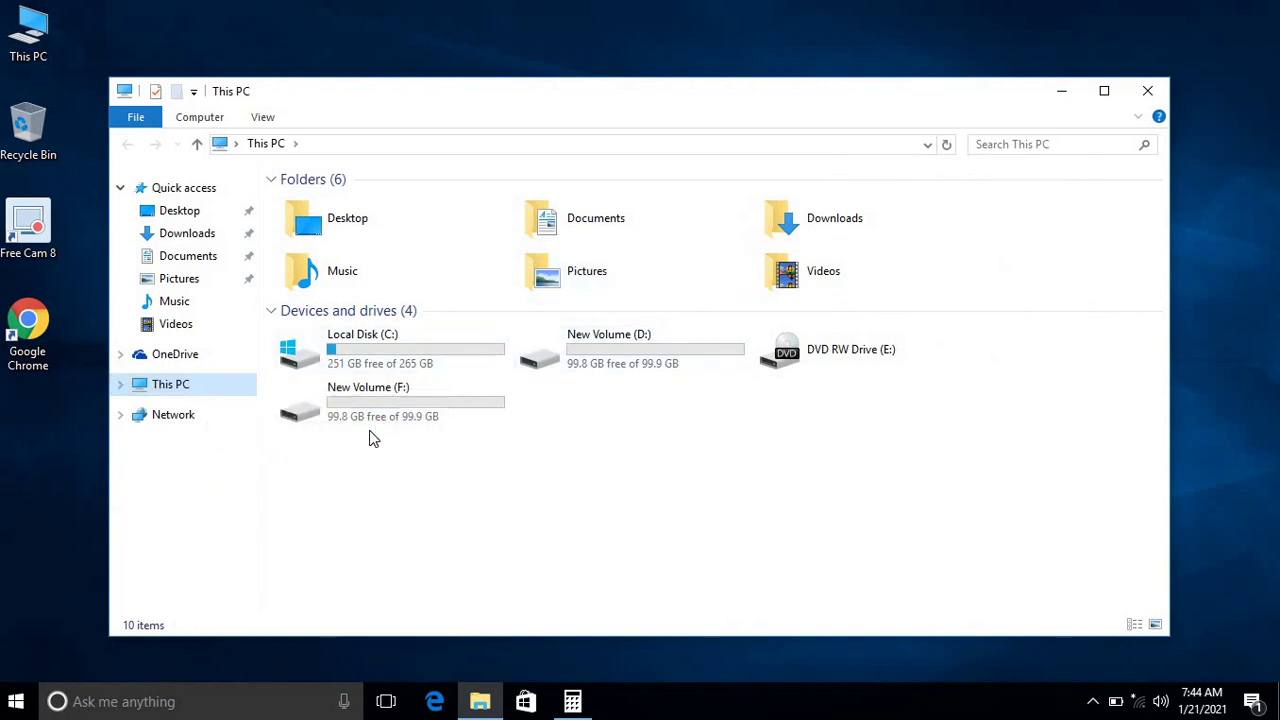
left_click(130, 237)
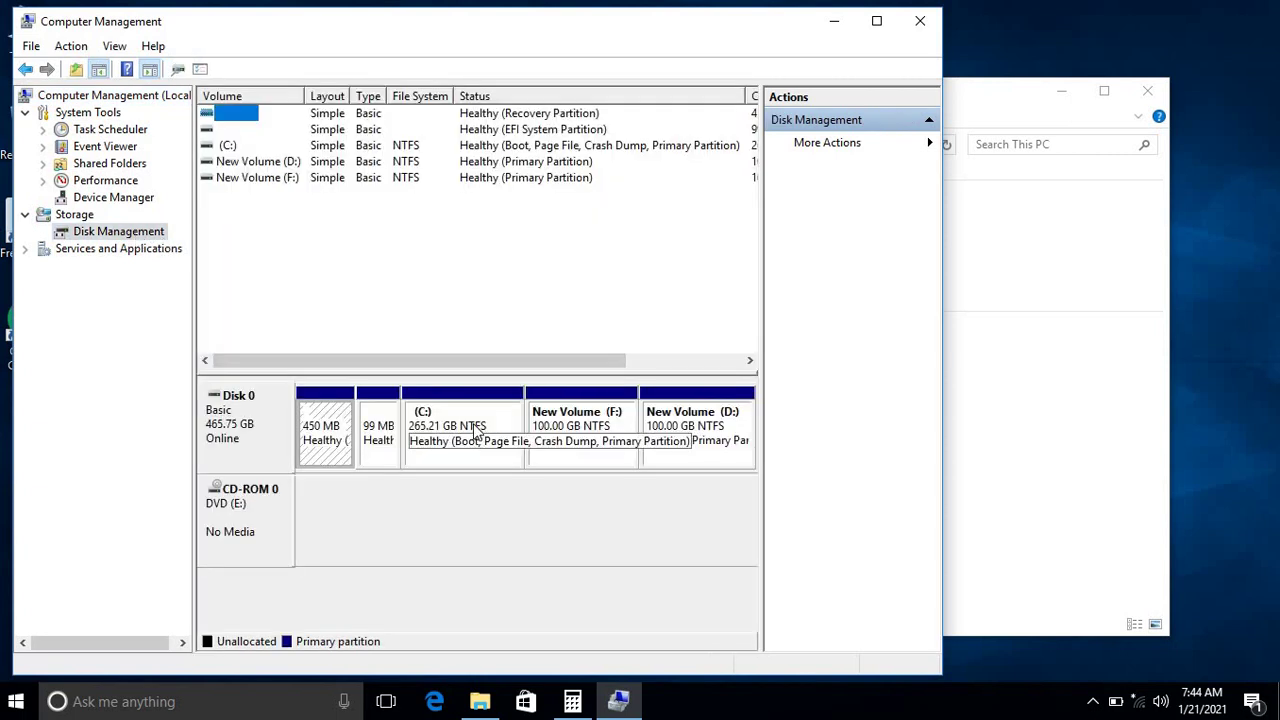
Step: Delete the F: volume and confirm, leaving 100 GB unallocated beside C:
right_click(477, 428)
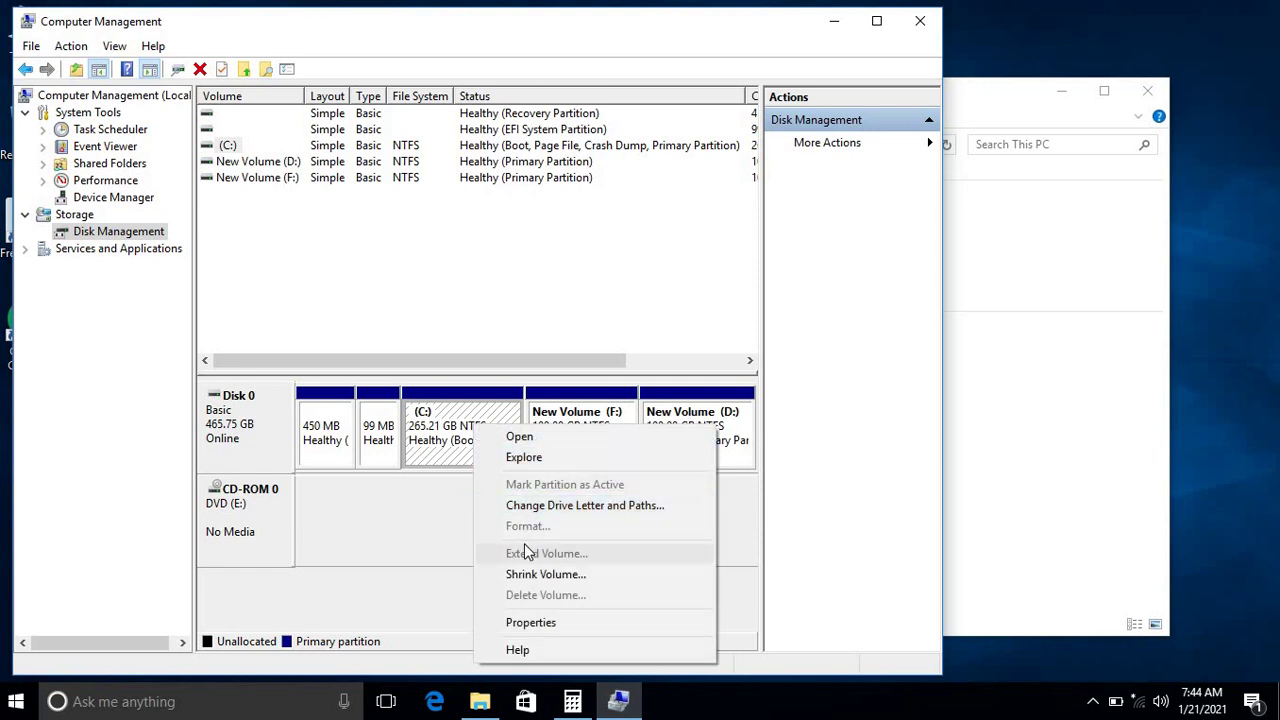
left_click(564, 436)
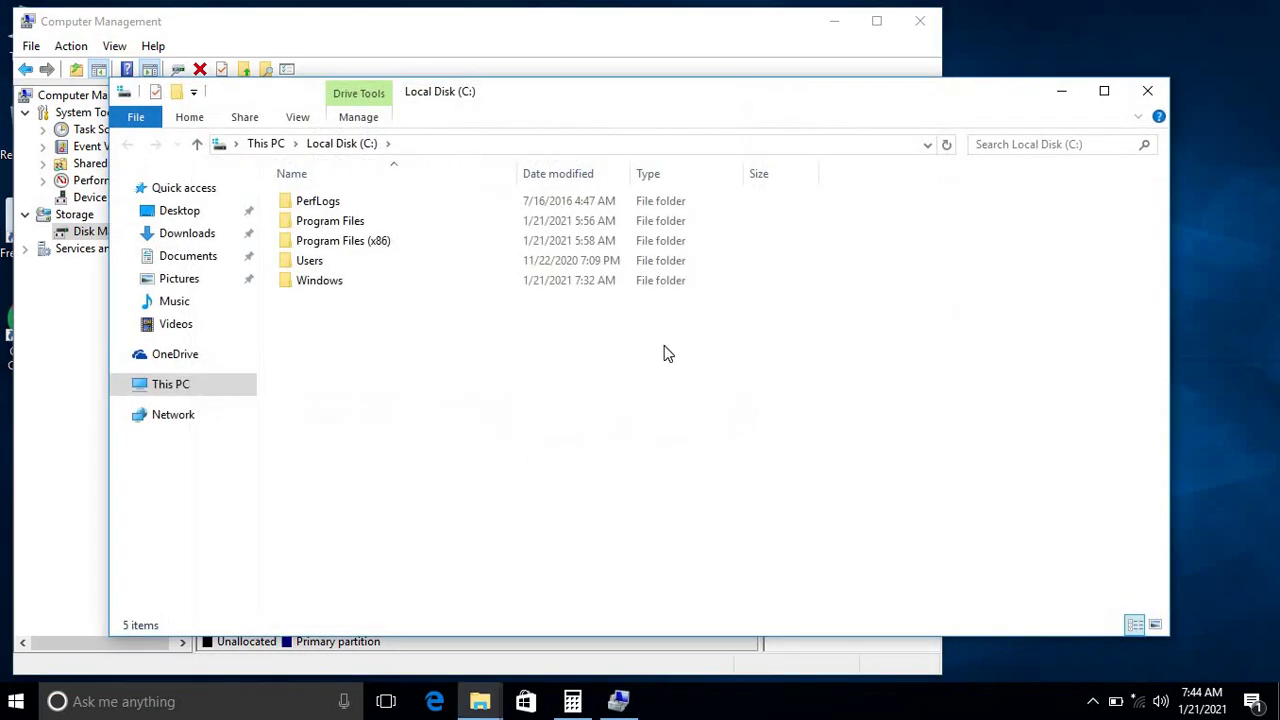
left_click(1147, 91)
right_click(572, 432)
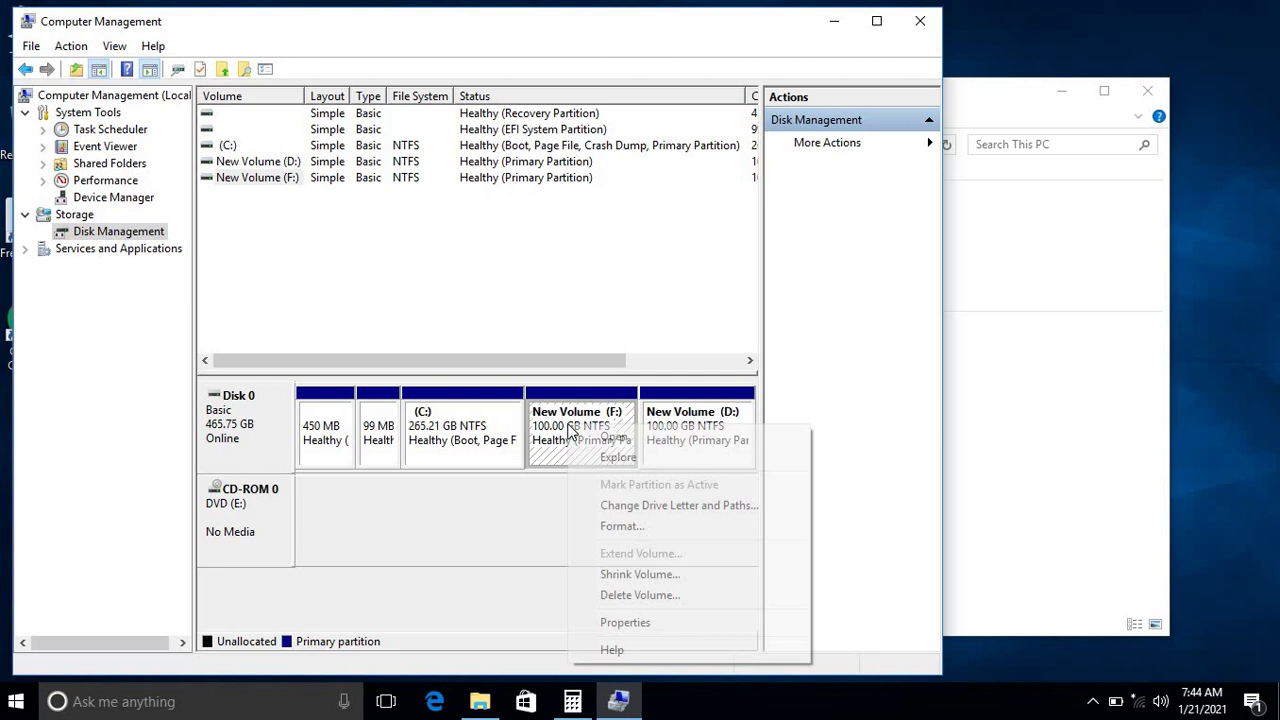
left_click(627, 595)
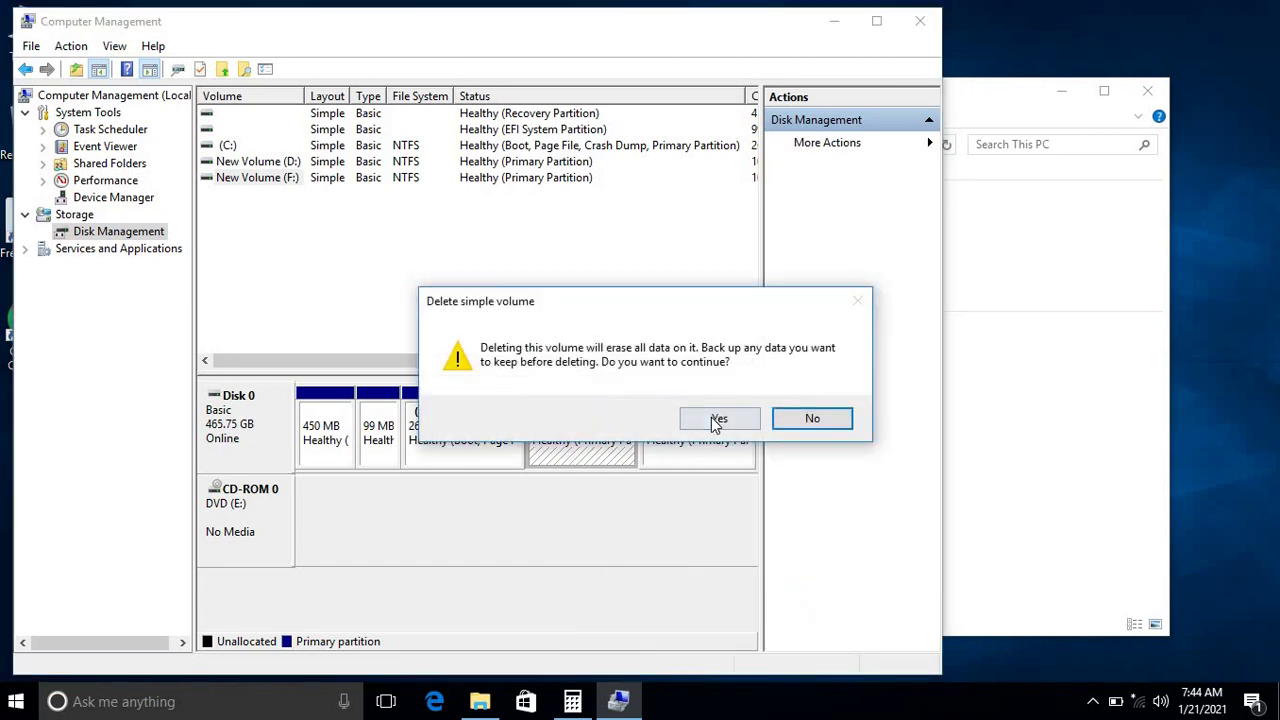
left_click(717, 418)
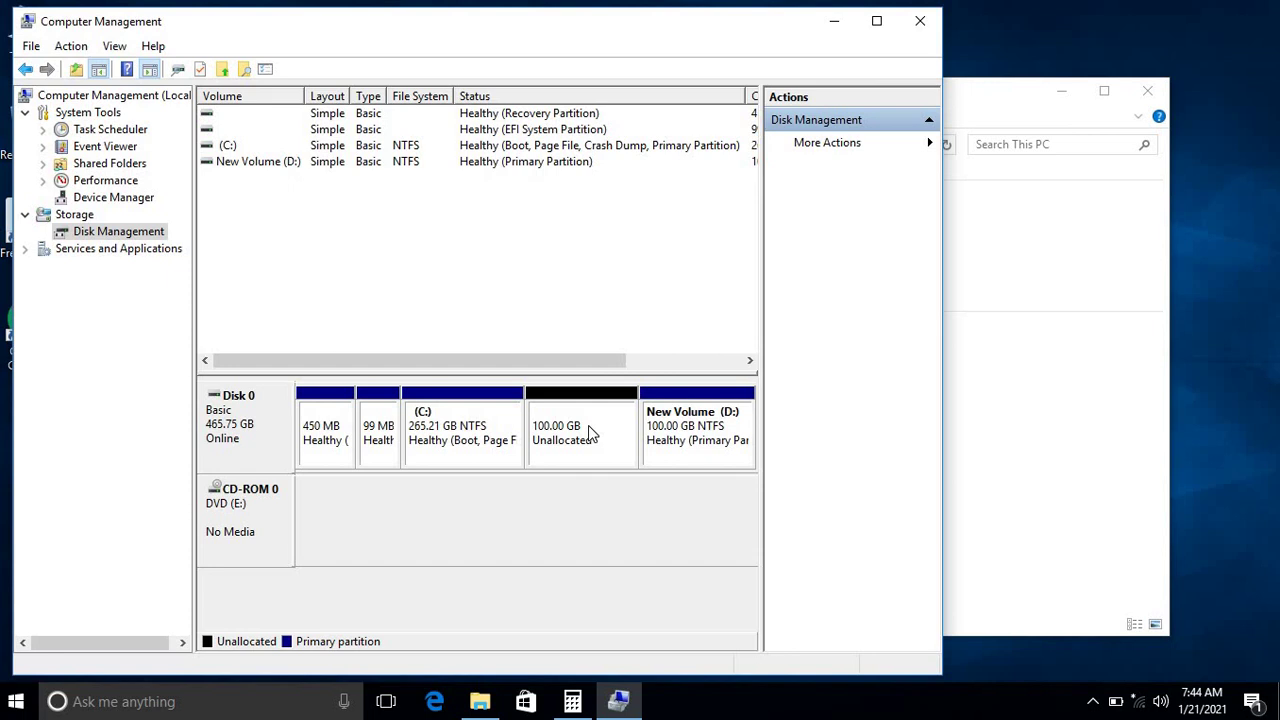
Step: Extend C: by the full 102399 MB of unallocated space, growing it to 365.21 GB
left_click(578, 430)
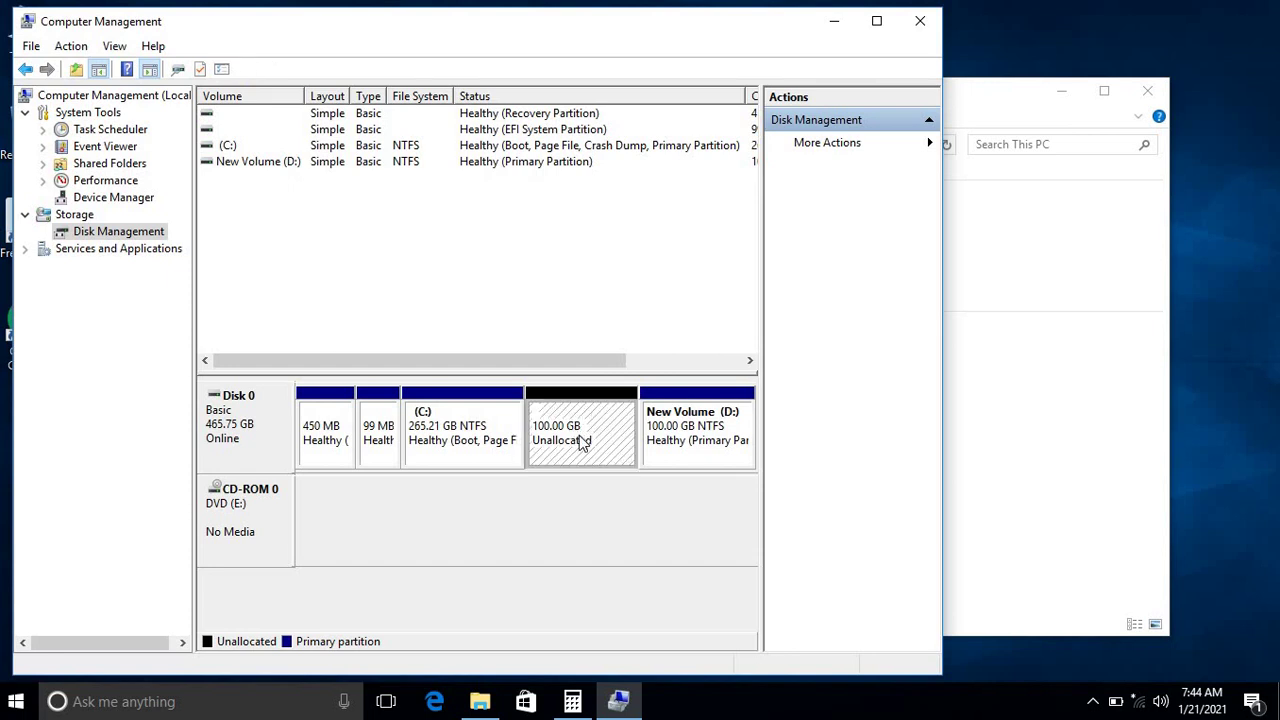
left_click(467, 430)
right_click(470, 428)
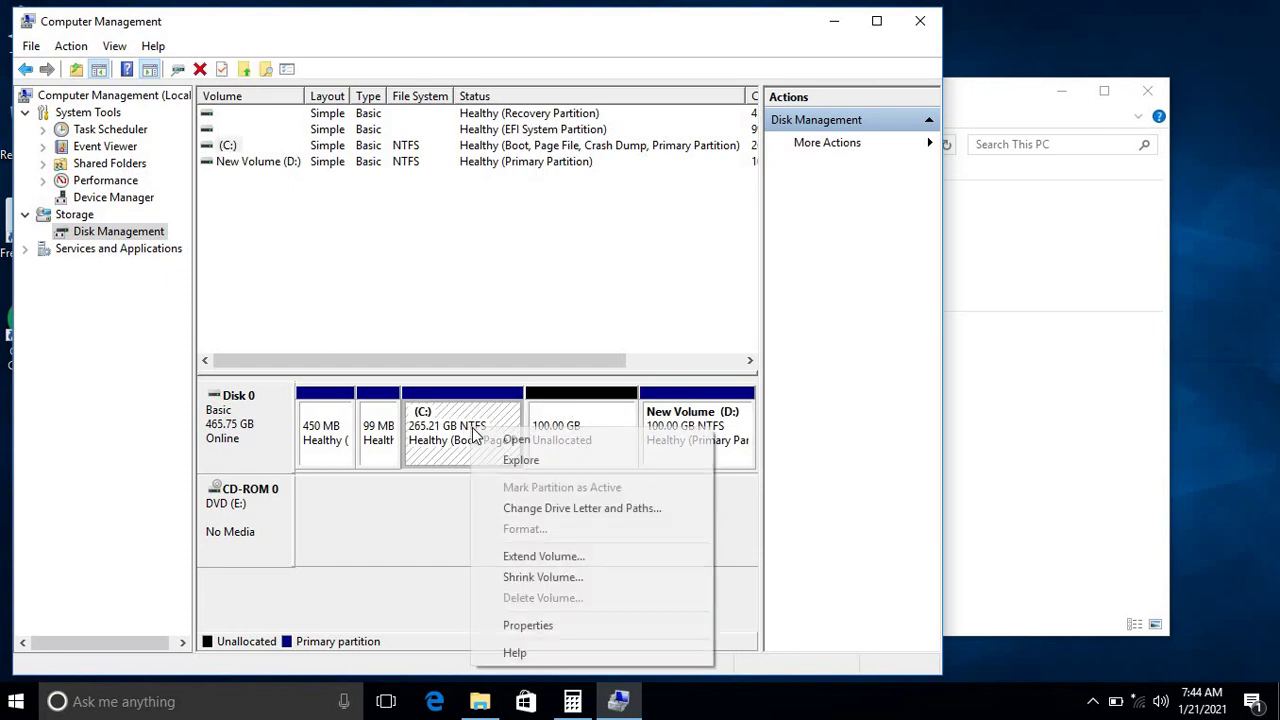
left_click(527, 558)
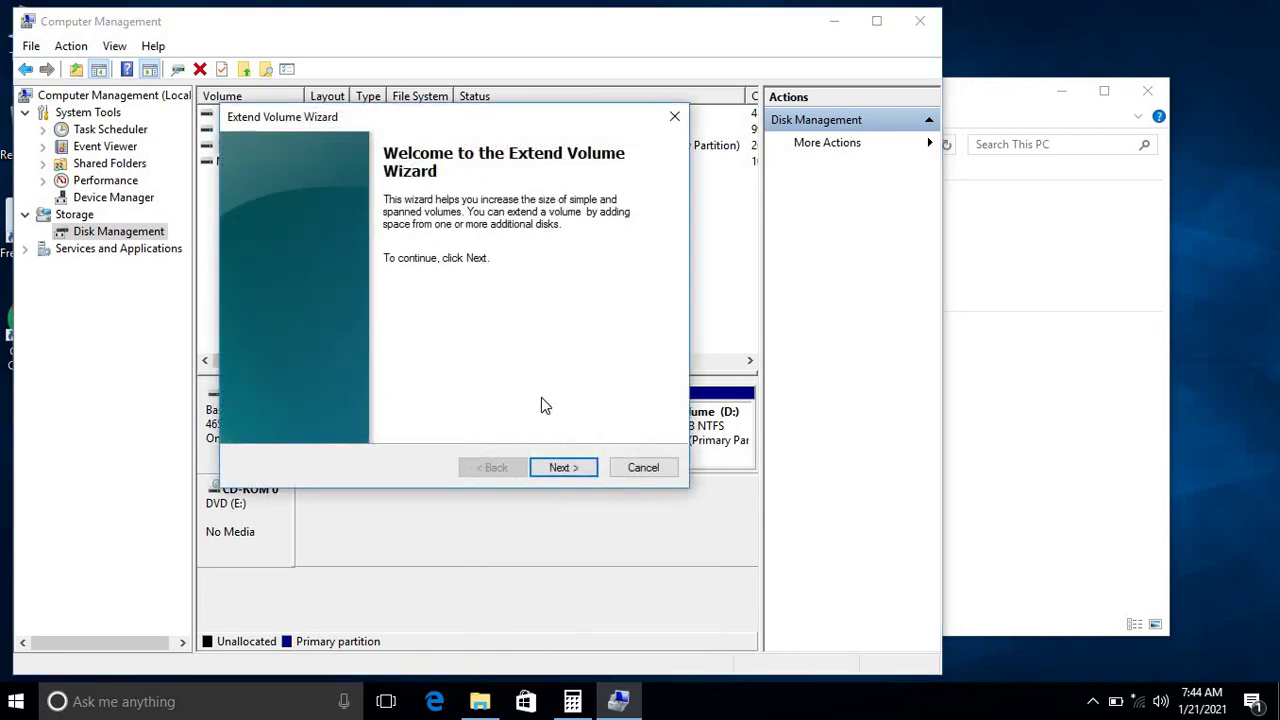
left_click(630, 468)
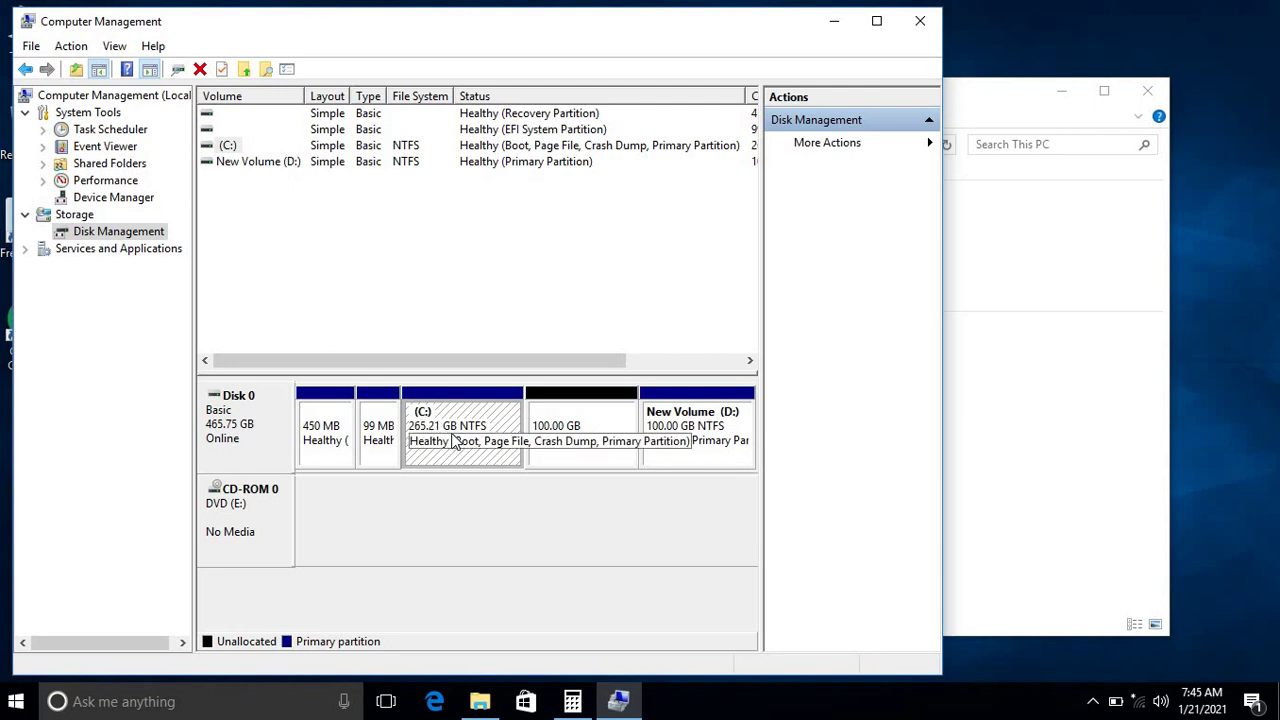
right_click(455, 427)
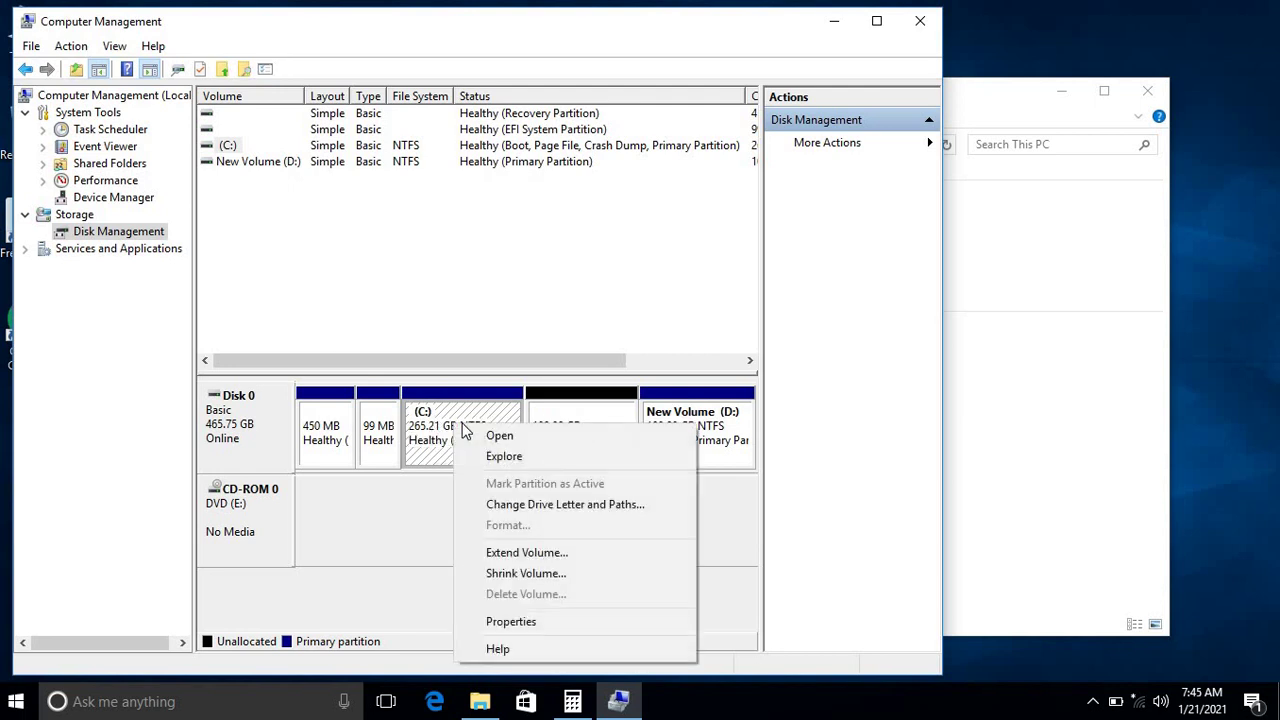
left_click(516, 553)
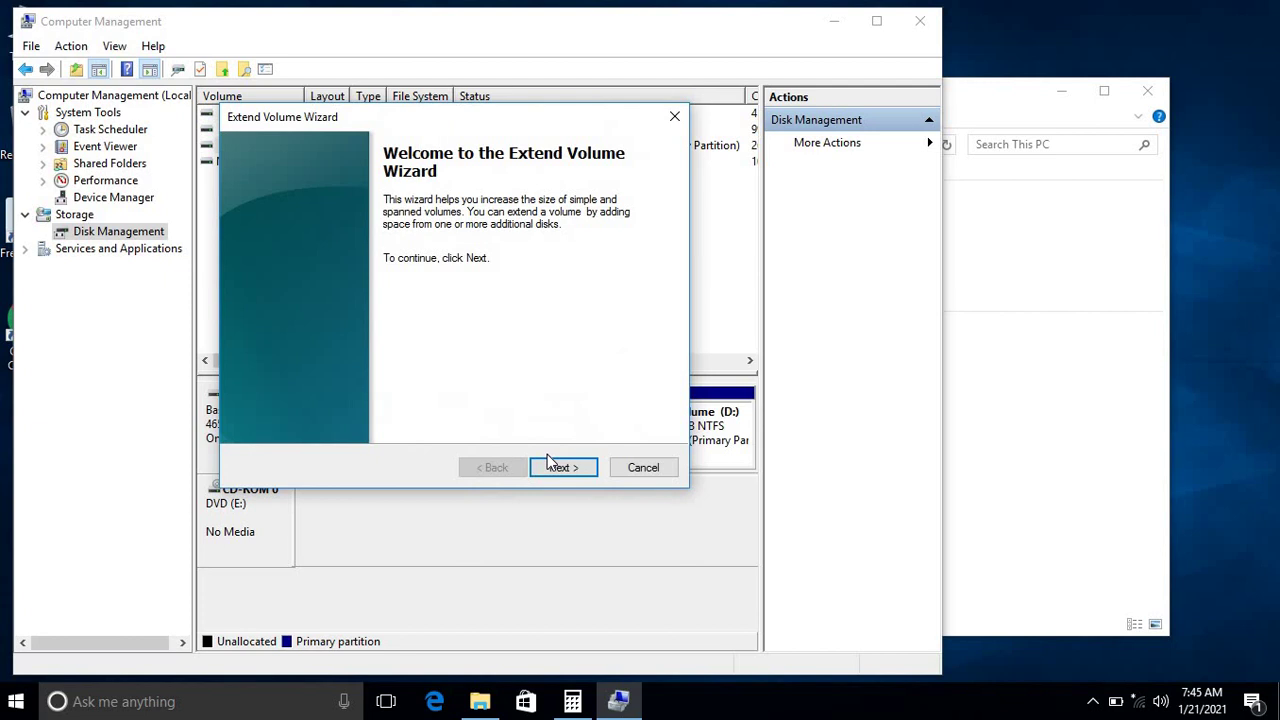
left_click(560, 467)
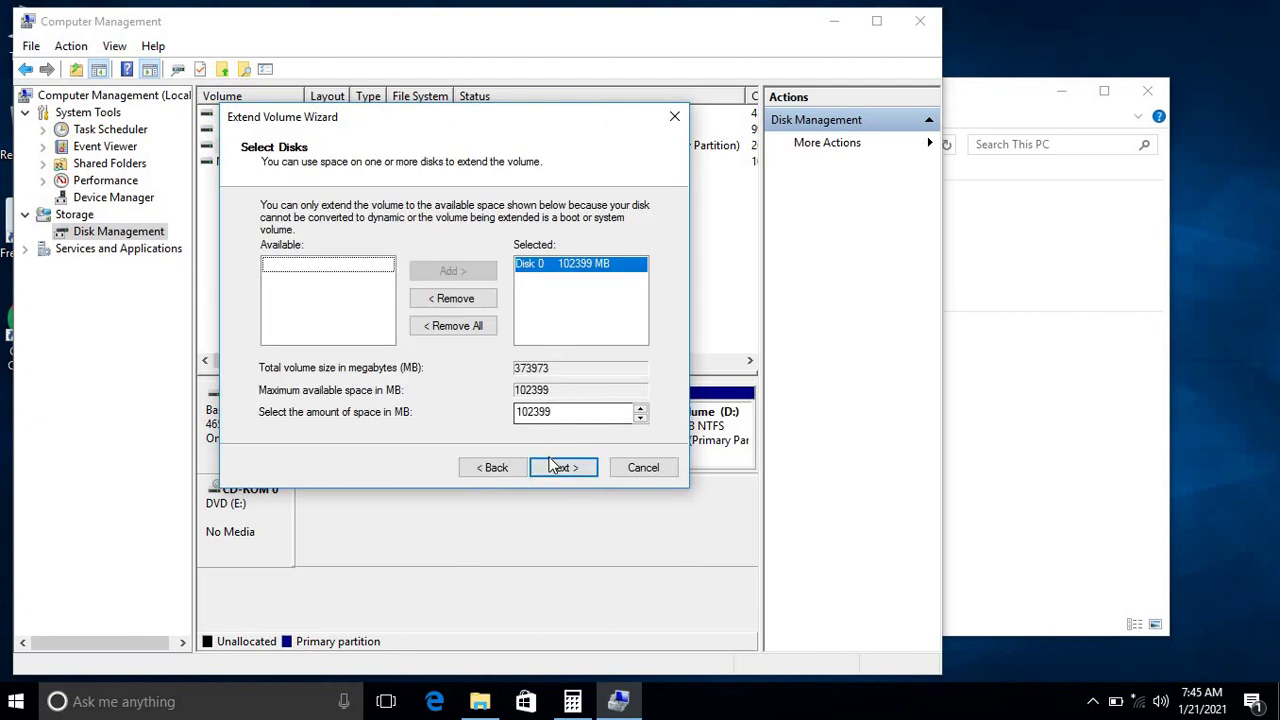
left_click(558, 467)
left_click(562, 467)
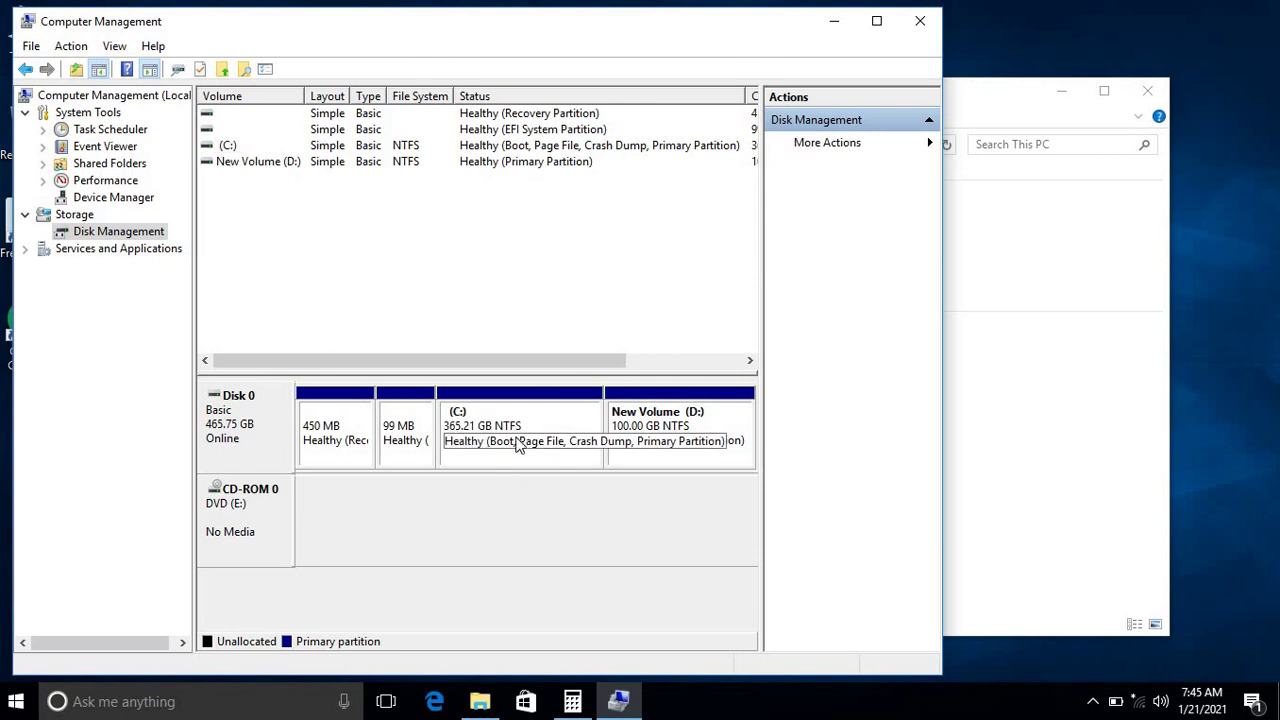
Step: Minimize Computer Management and verify This PC lists only Local Disk (C:) and New Volume (D:)
left_click(834, 21)
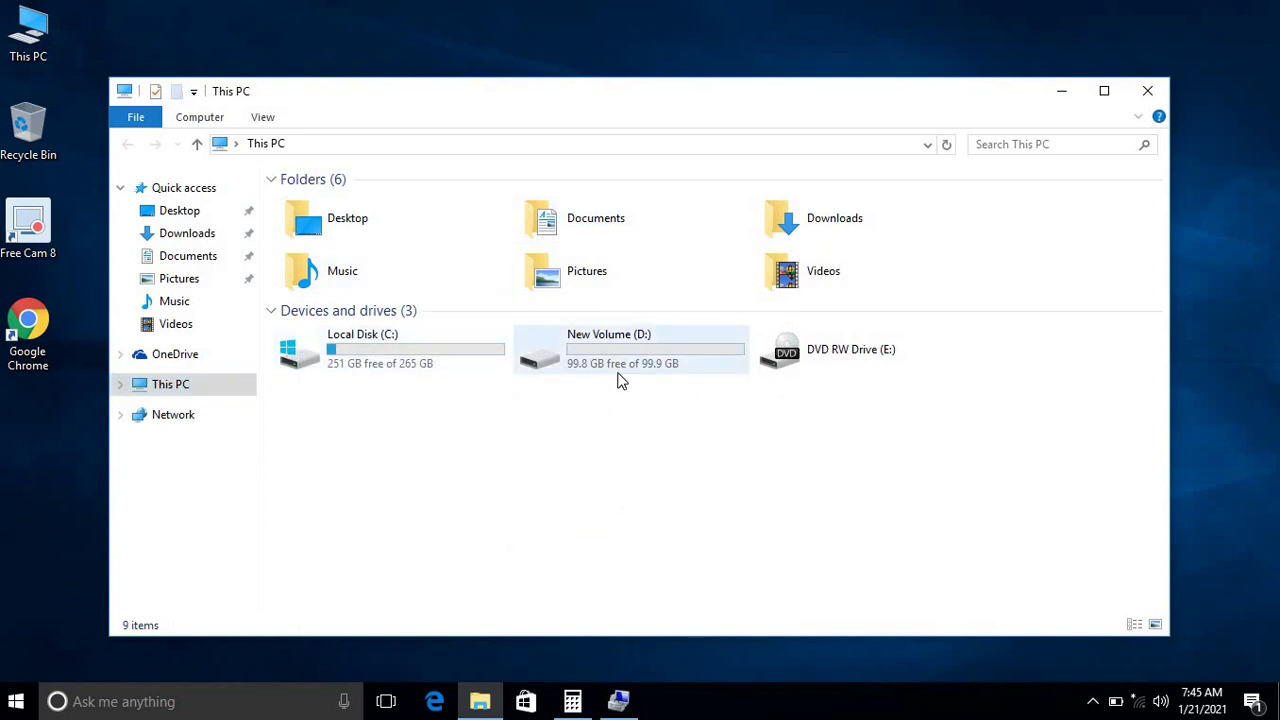
left_click(569, 349)
left_click(463, 350)
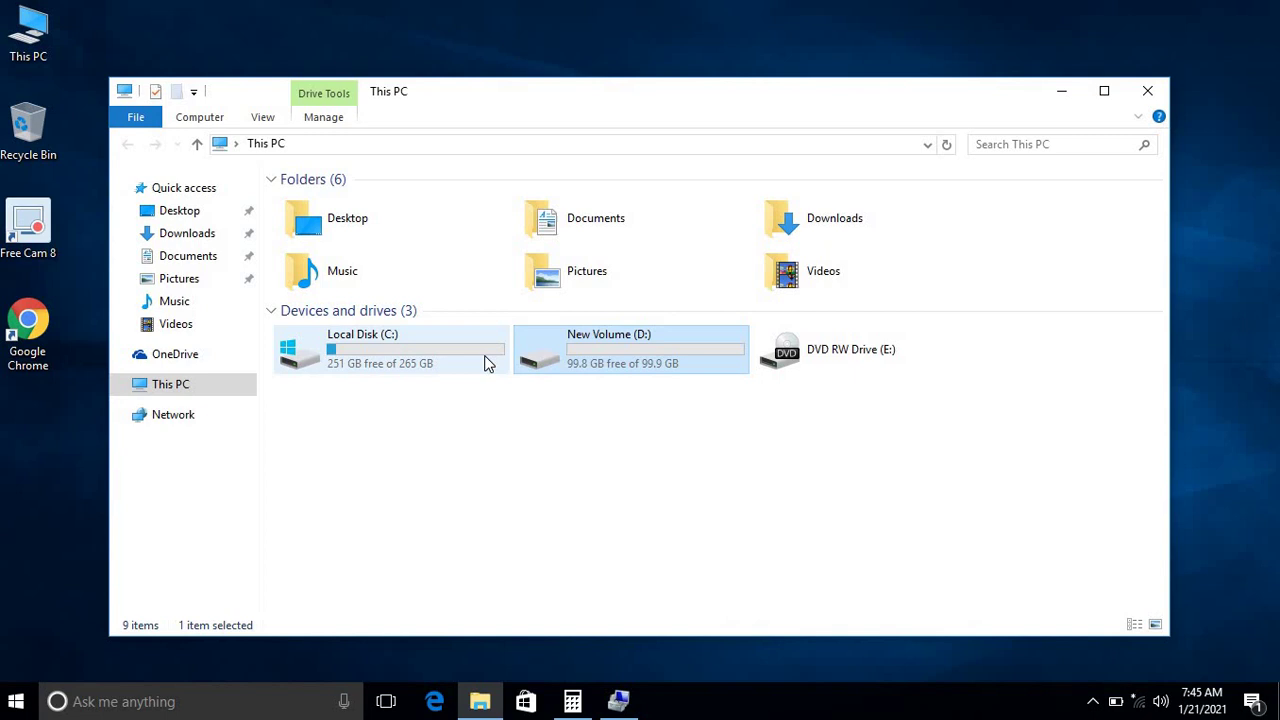
left_click(585, 360)
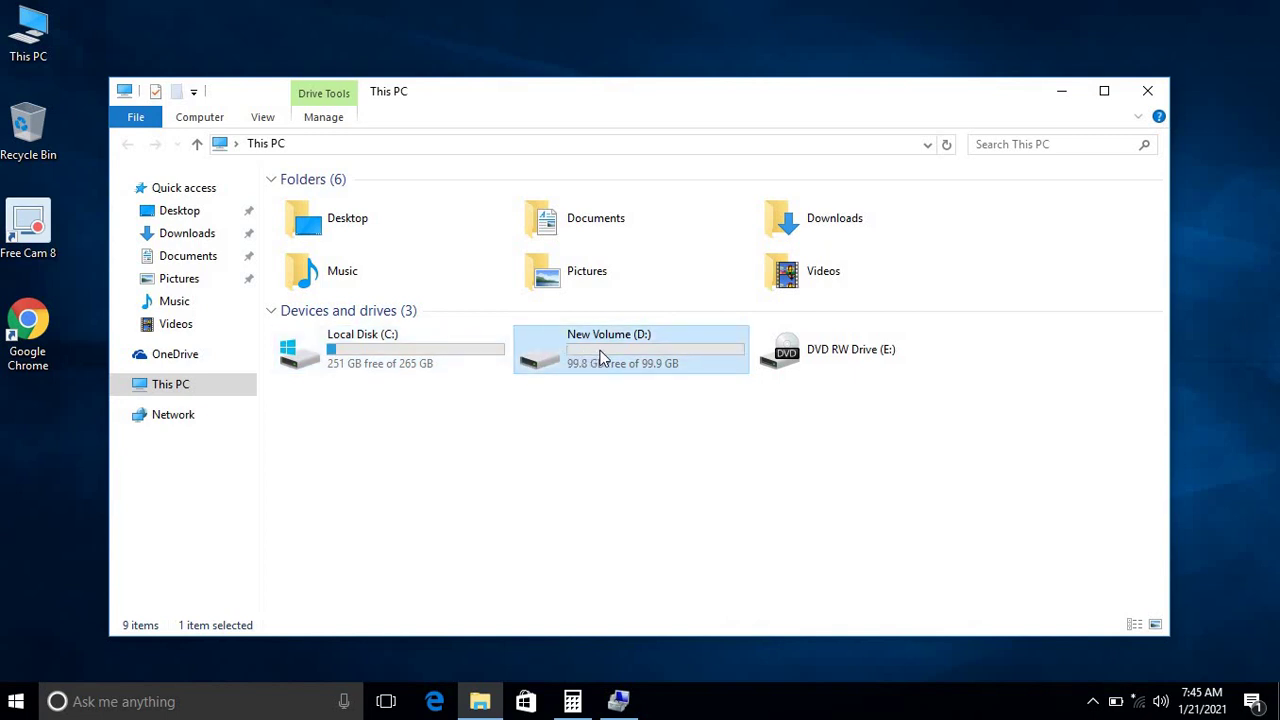
left_click(490, 398)
left_click(625, 357)
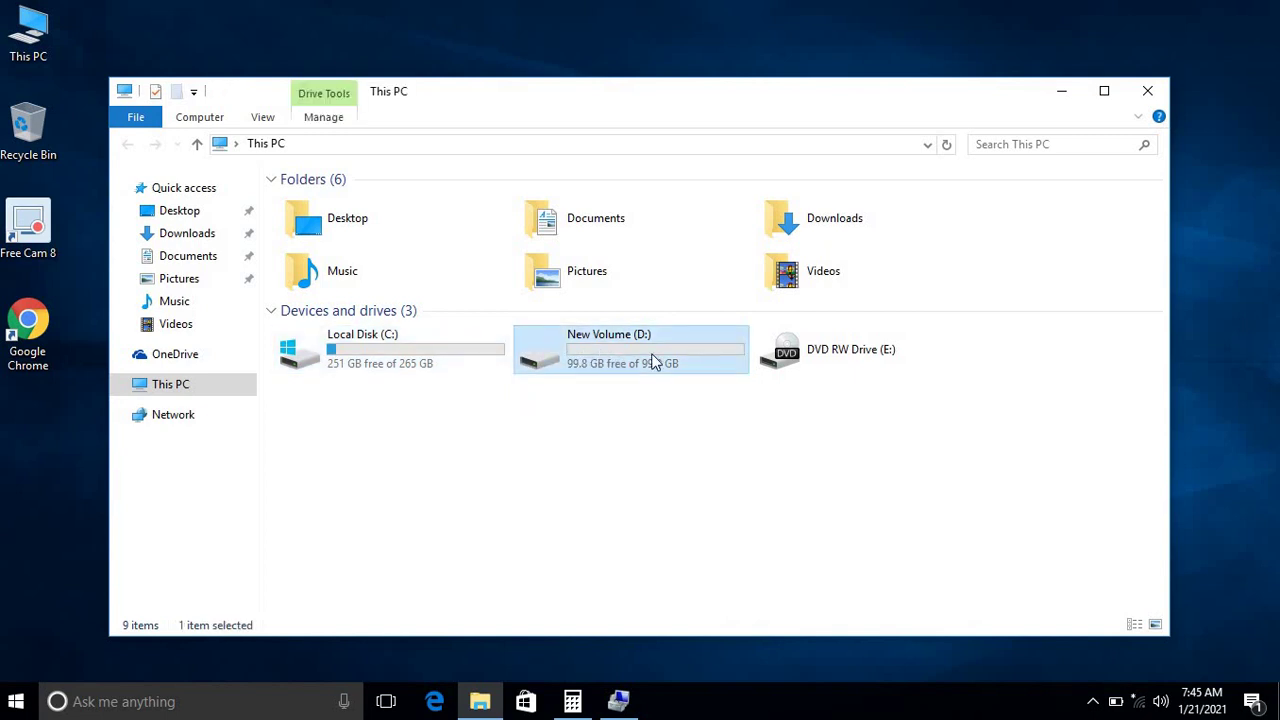